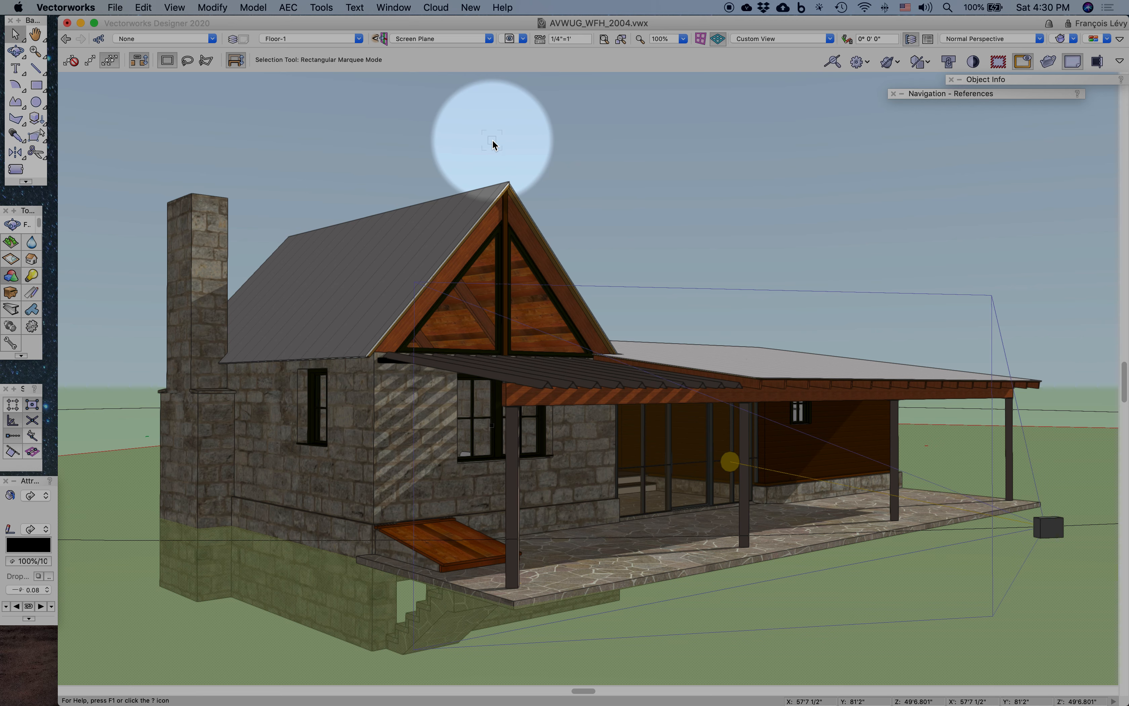
# Step: Orbit the perspective view of the house slightly with the interactive-origin Flyover tool
pyautogui.hotkey('shift', 'u')
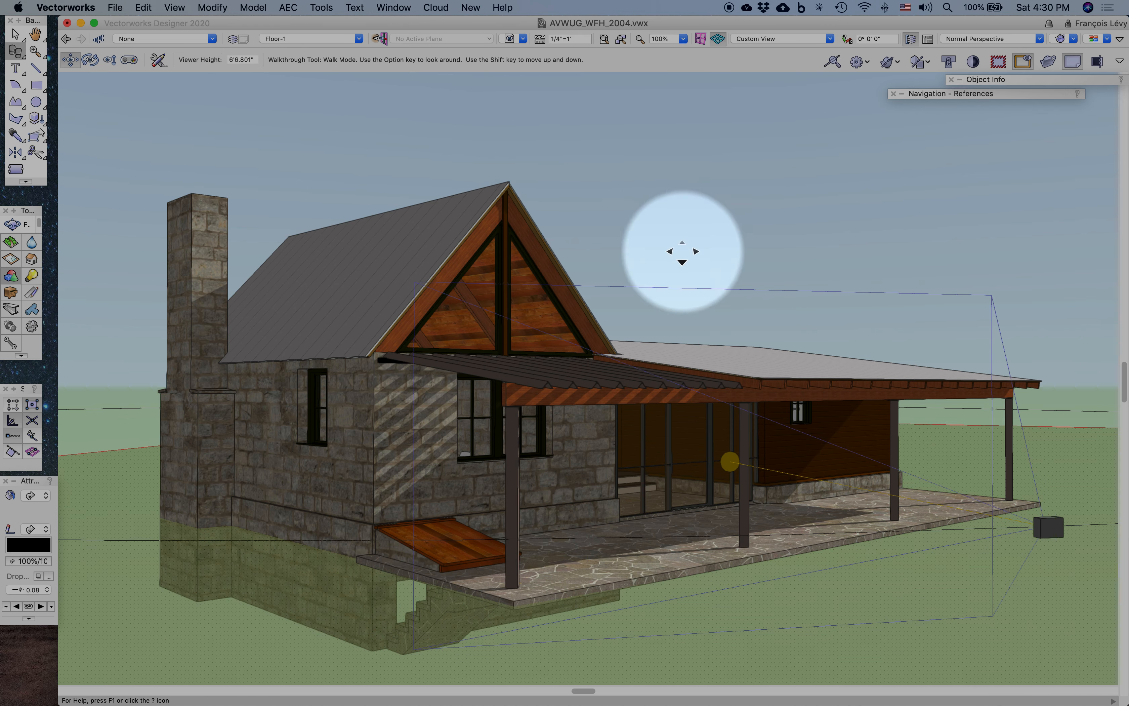
pyautogui.hotkey('shift', 'c')
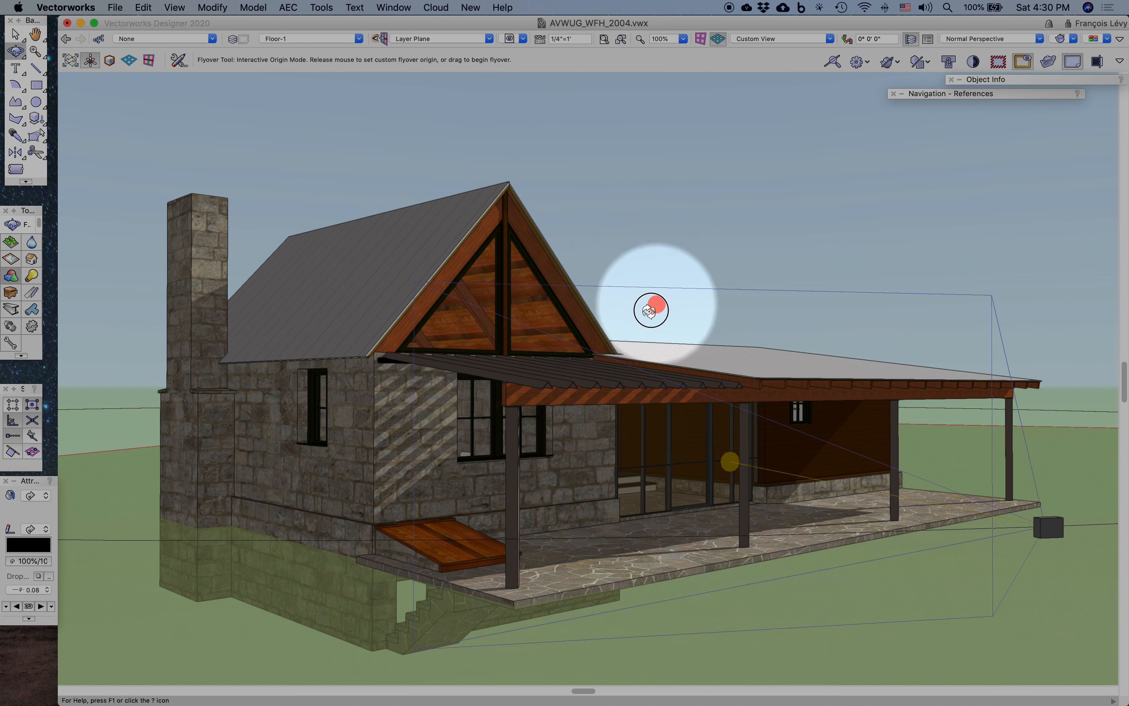
pyautogui.moveTo(625, 330)
pyautogui.mouseDown()
pyautogui.moveTo(570, 330)
pyautogui.moveTo(660, 344)
pyautogui.moveTo(671, 333)
pyautogui.moveTo(856, 342)
pyautogui.moveTo(686, 360)
pyautogui.moveTo(431, 338)
pyautogui.moveTo(620, 344)
pyautogui.moveTo(618, 325)
pyautogui.mouseUp()
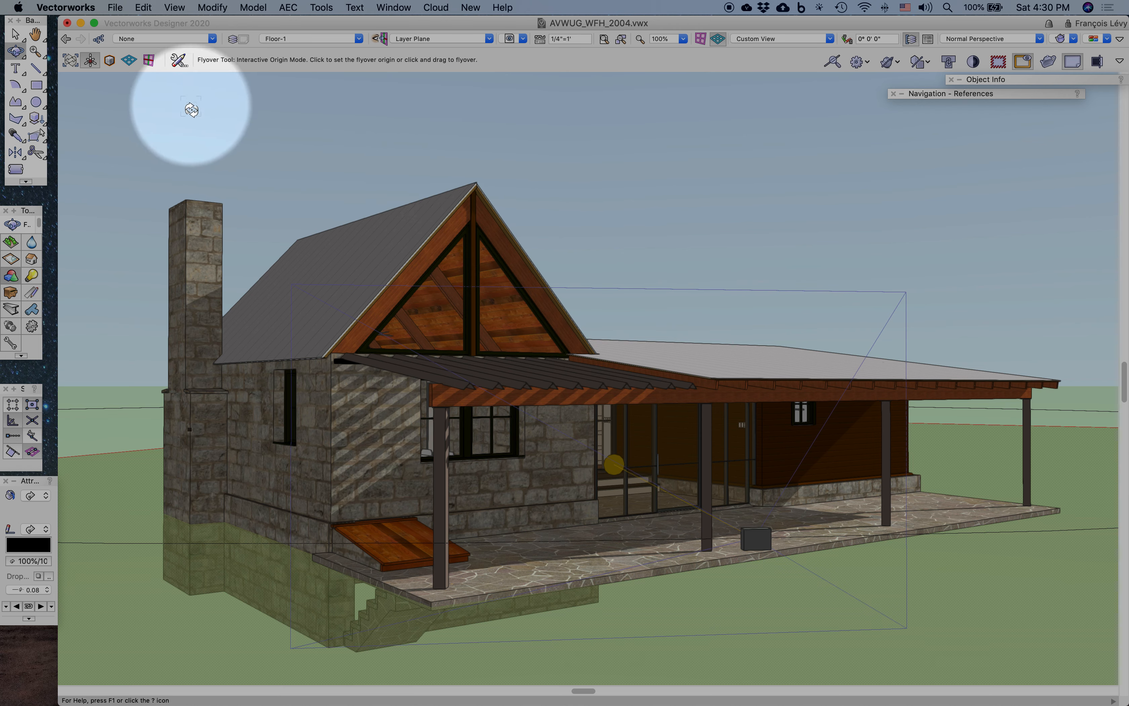
# Step: Examine the render quality and storage location choices for exporting a web view of the model, and cancel without exporting
pyautogui.click(115, 8)
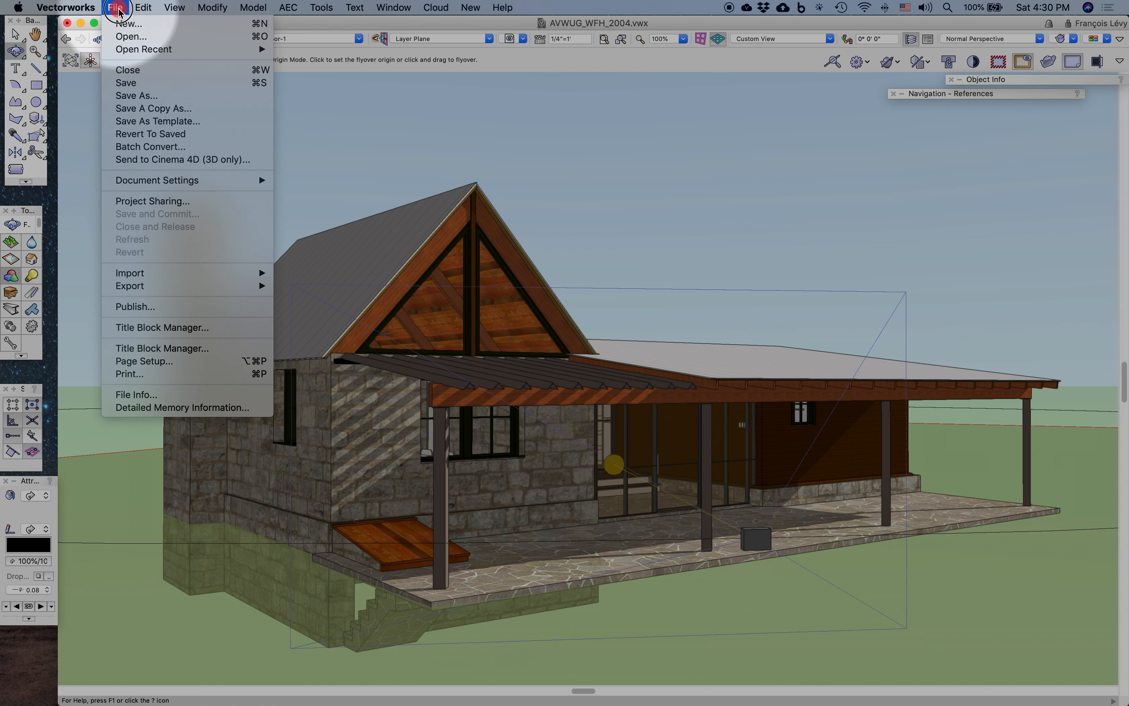
pyautogui.click(129, 286)
pyautogui.moveTo(206, 311); pyautogui.dragTo(428, 623)
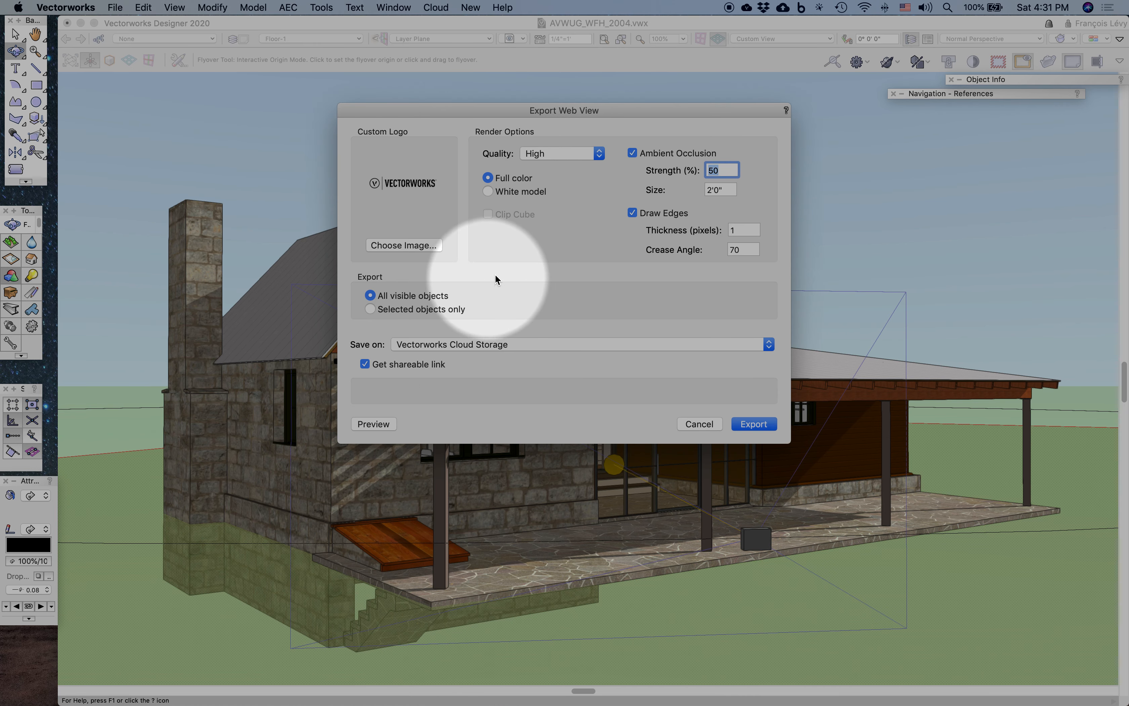
pyautogui.click(536, 155)
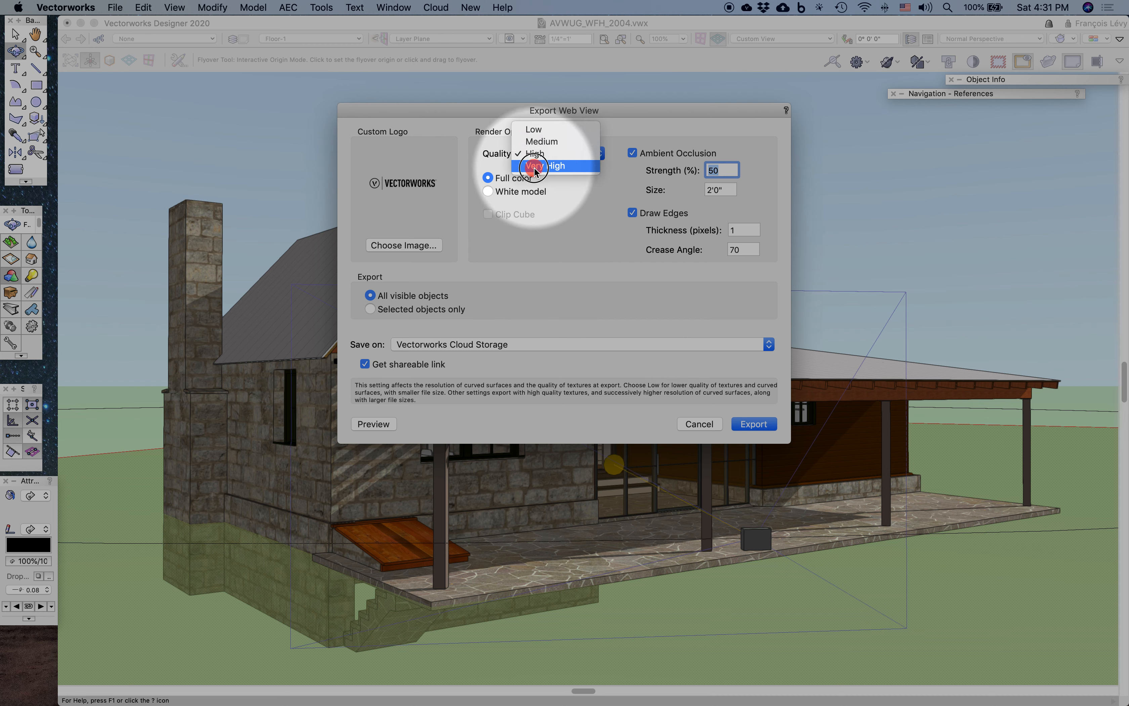
pyautogui.click(536, 155)
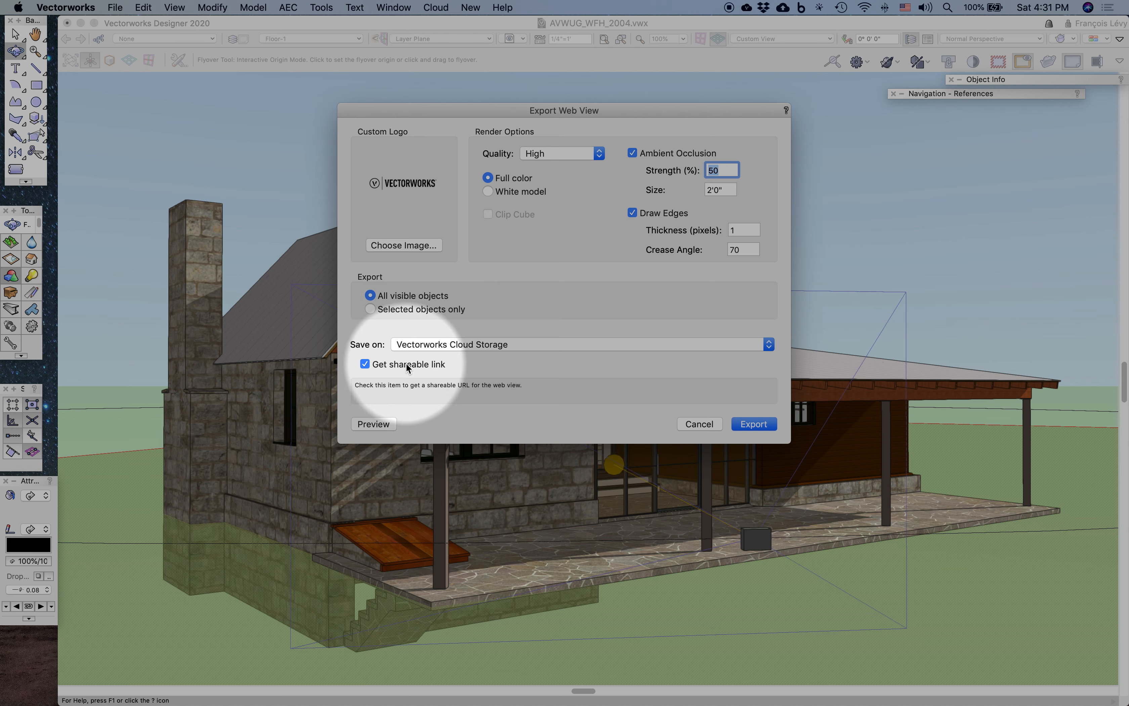
pyautogui.click(437, 344)
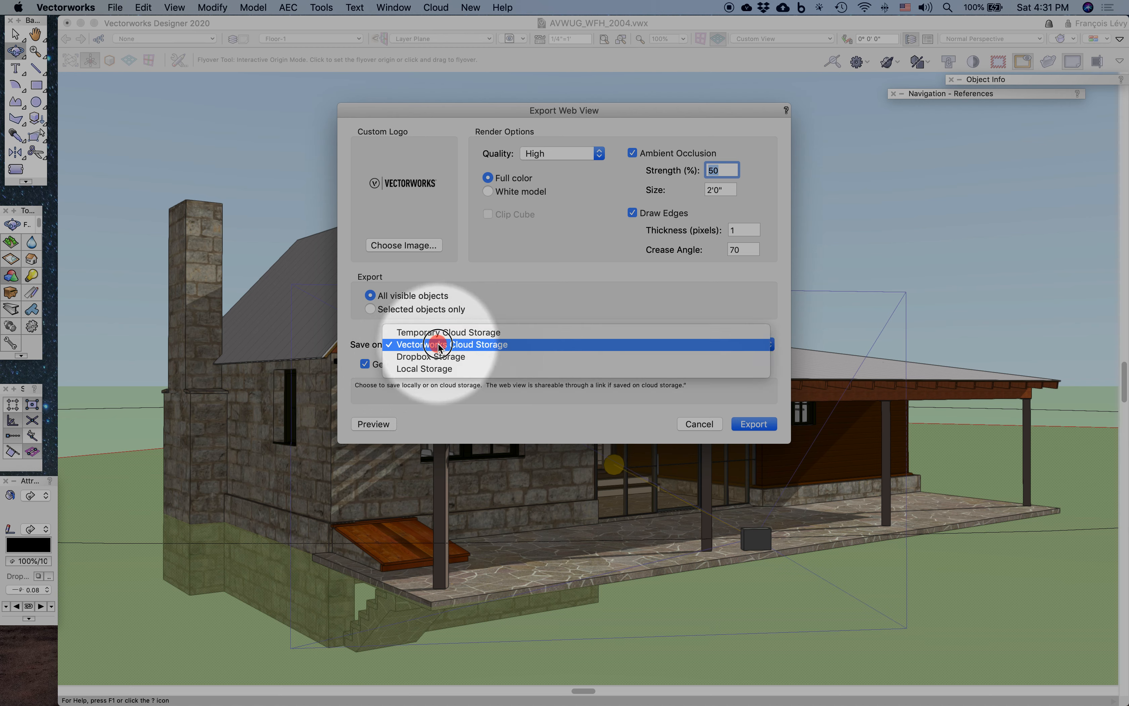
pyautogui.click(531, 293)
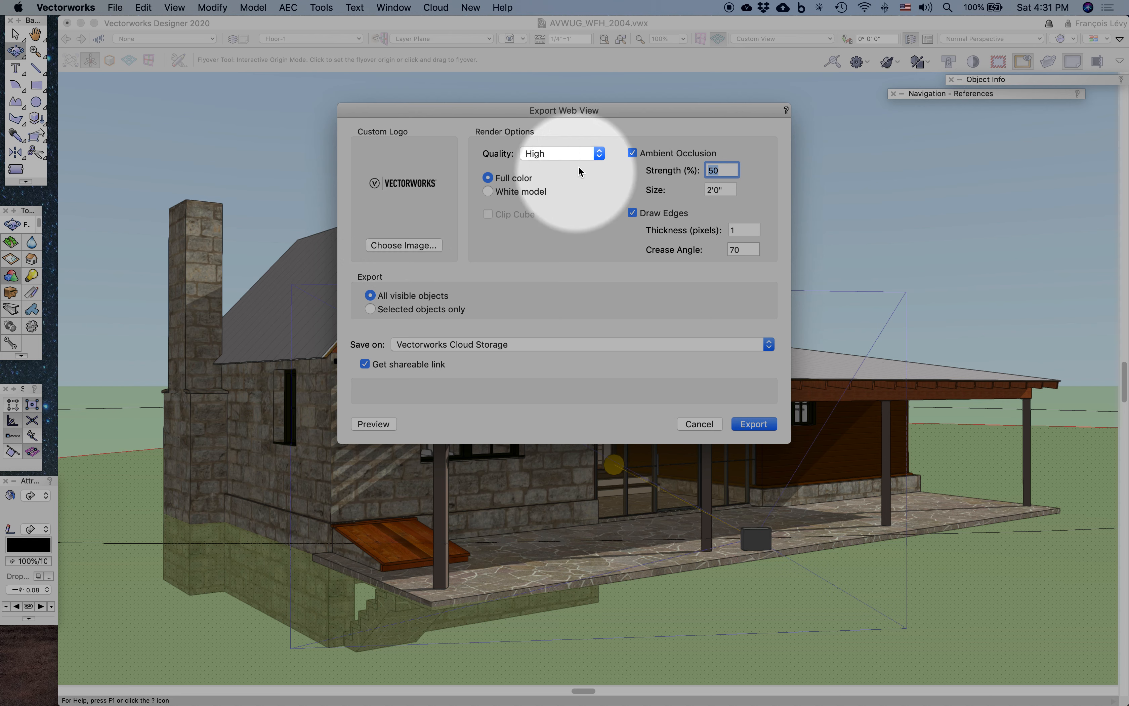
pyautogui.click(577, 154)
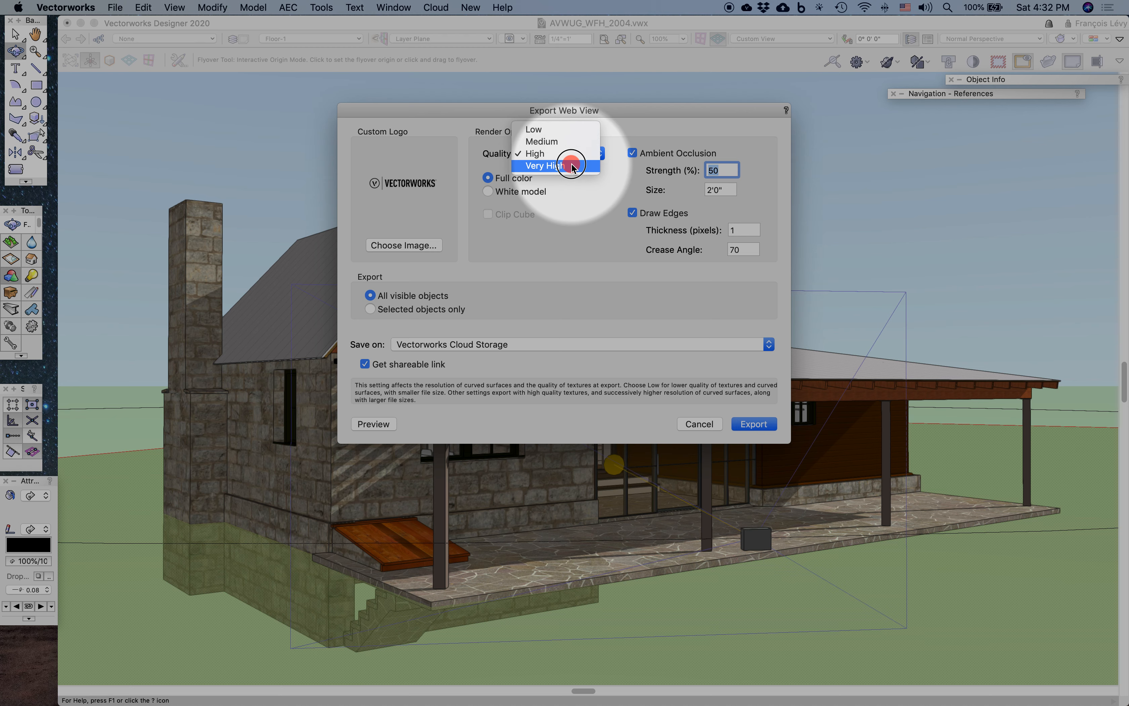
pyautogui.moveTo(572, 167); pyautogui.dragTo(580, 225)
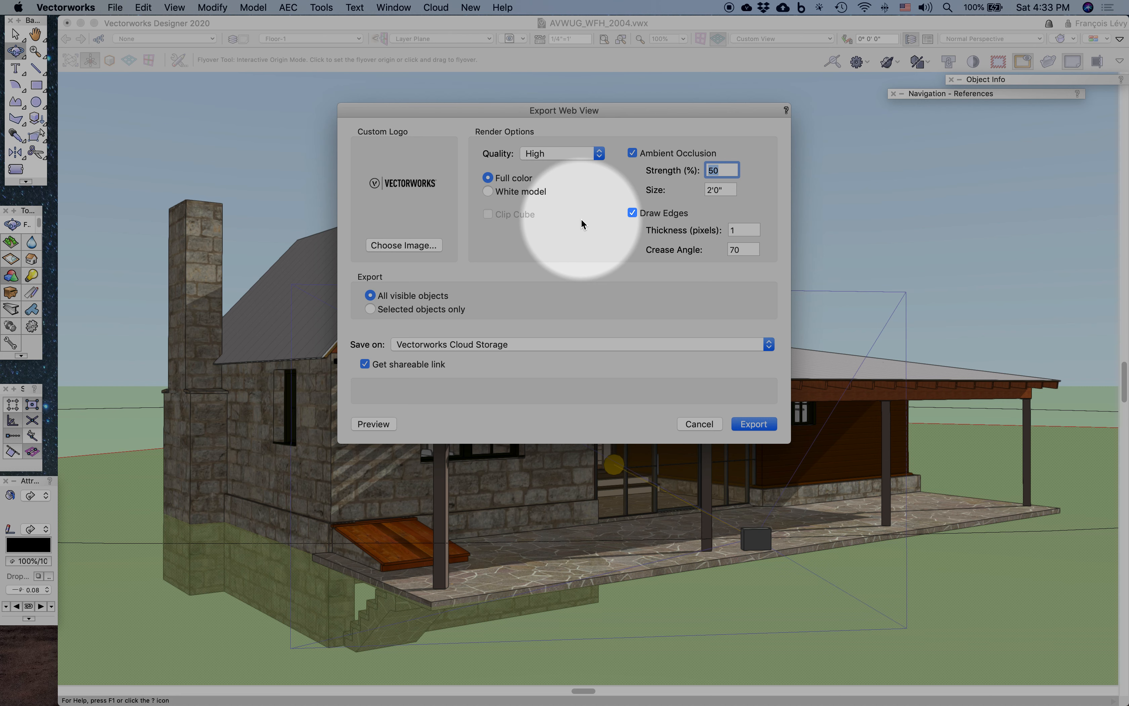
pyautogui.moveTo(507, 221)
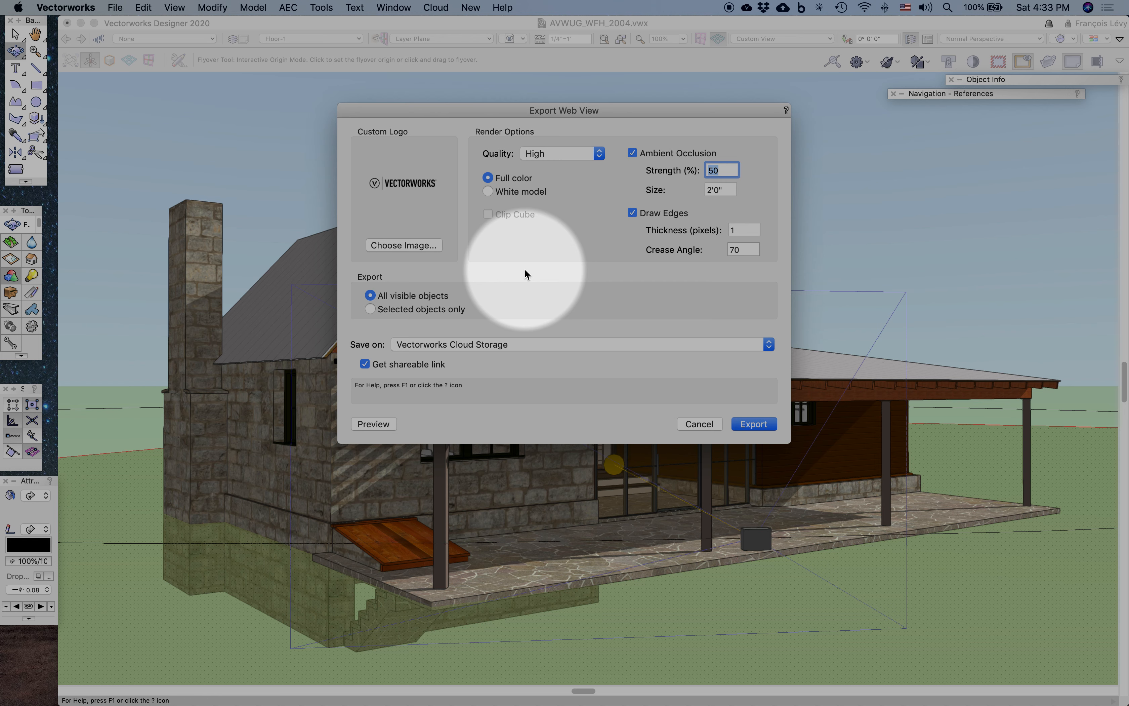
pyautogui.click(683, 425)
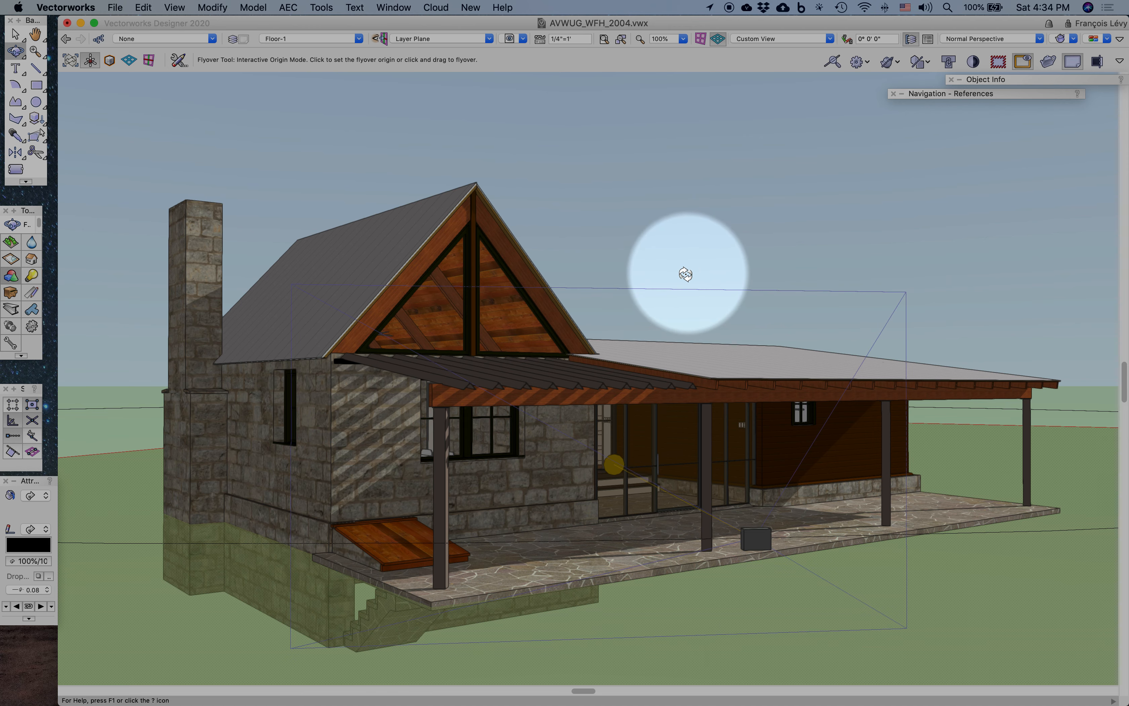
# Step: Select the existing animation path around the house, activate its camera view and play the animation preview
pyautogui.press('x')
pyautogui.click(687, 289)
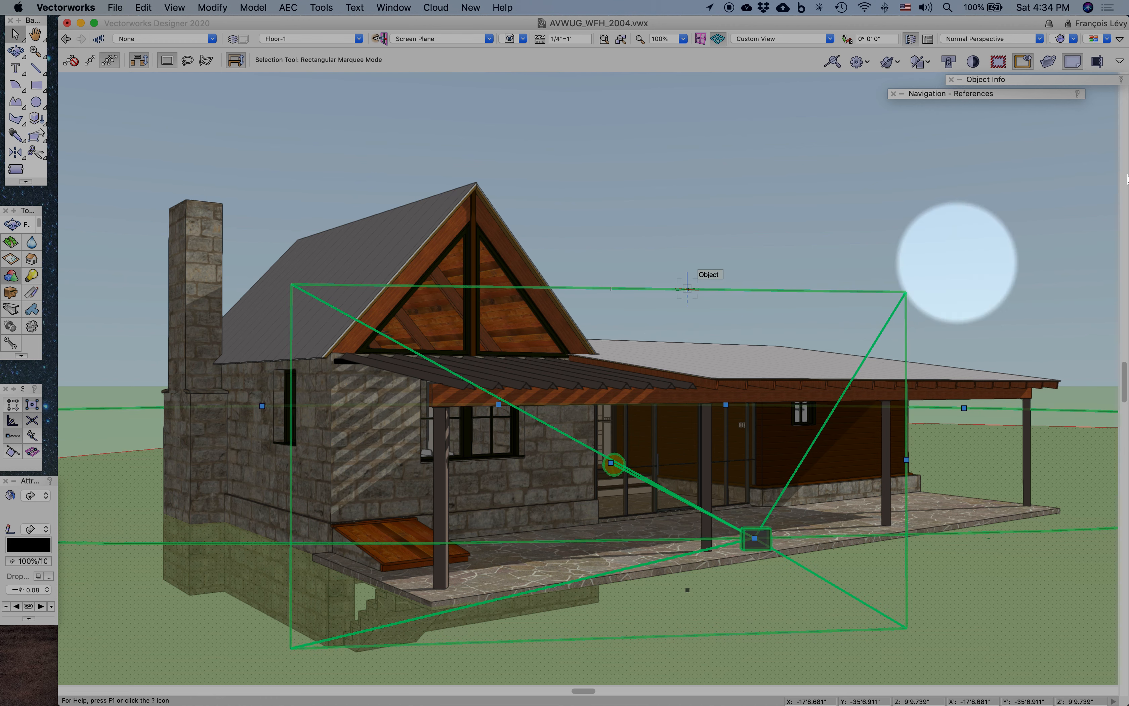
pyautogui.click(1063, 80)
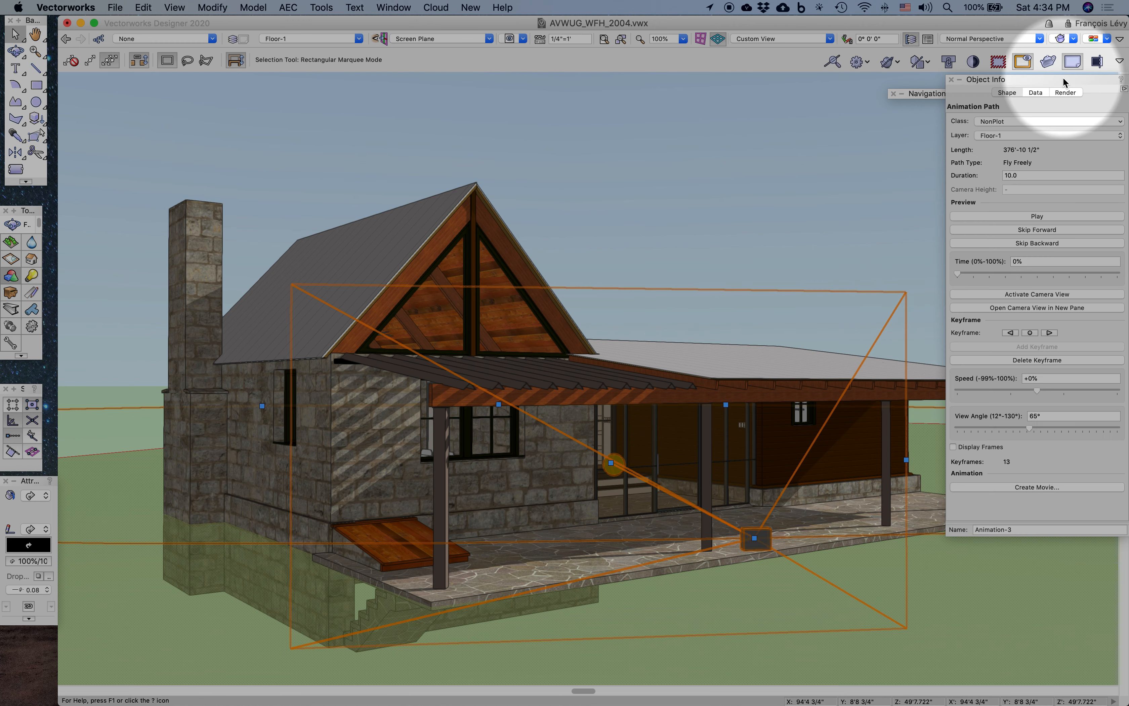
pyautogui.click(1044, 296)
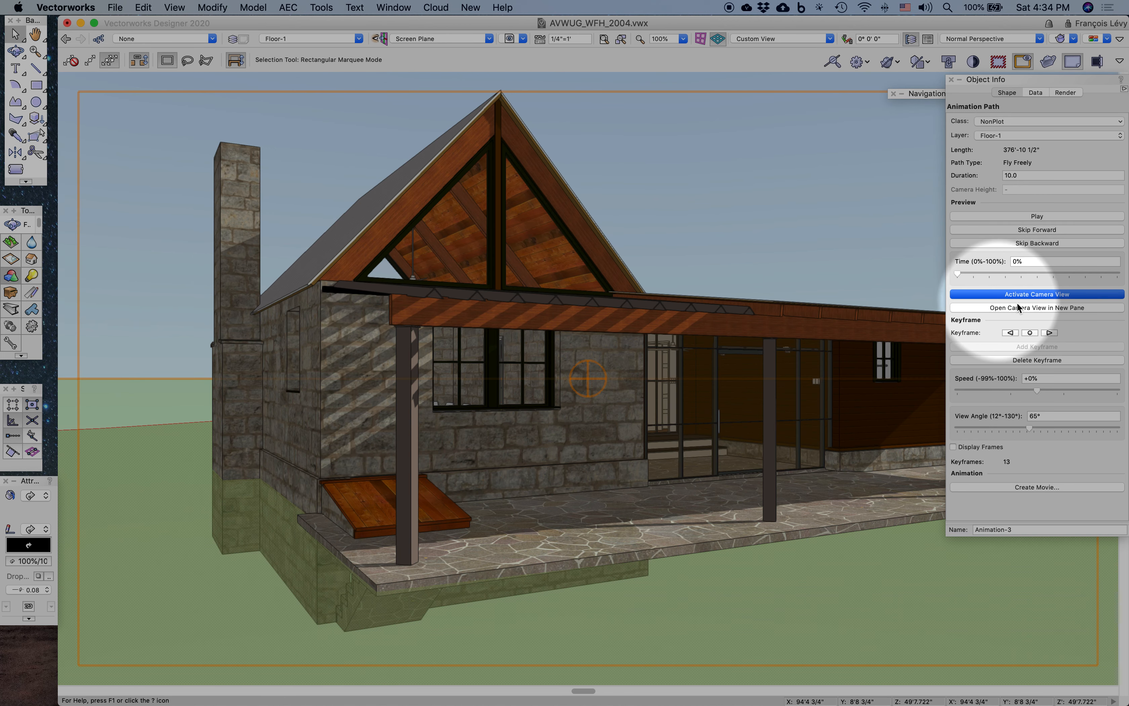
pyautogui.click(1048, 216)
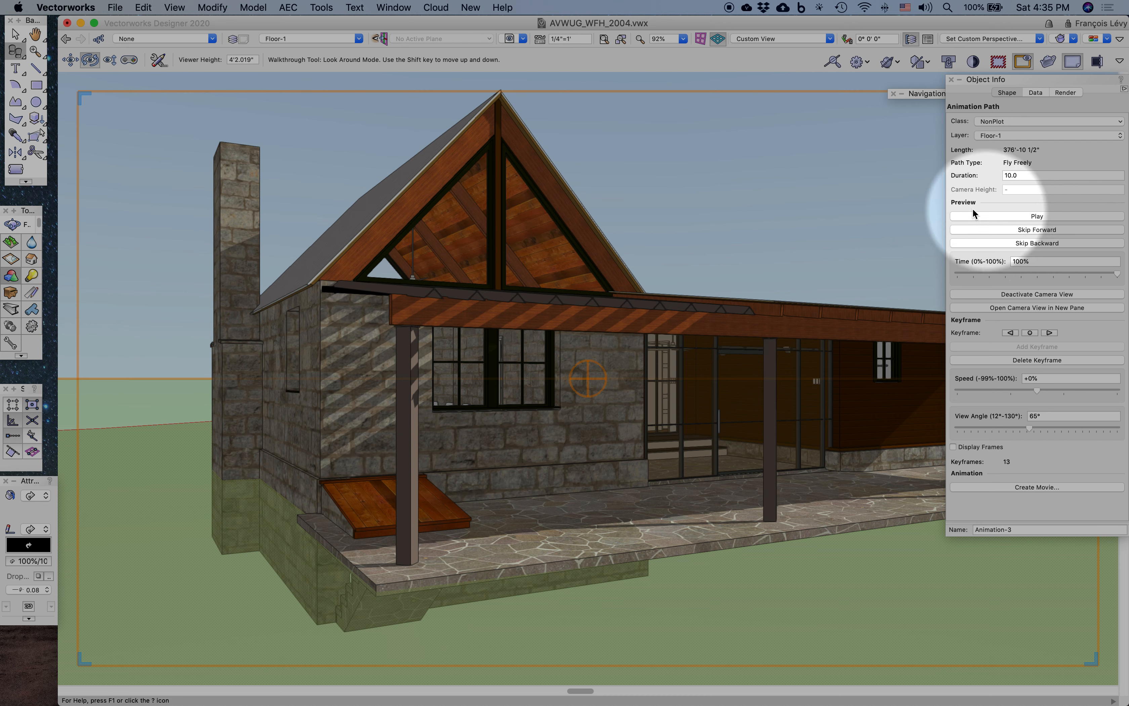
pyautogui.click(866, 193)
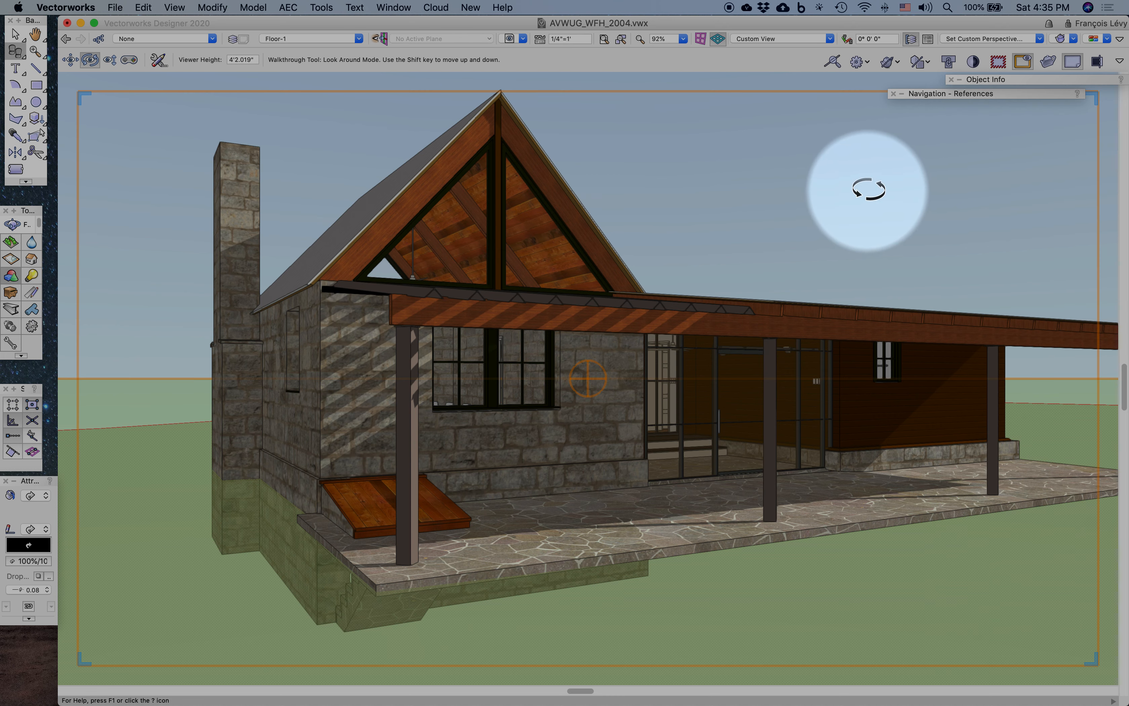
# Step: View the animation path around the house in Top/Plan and deselect it
pyautogui.press('super')
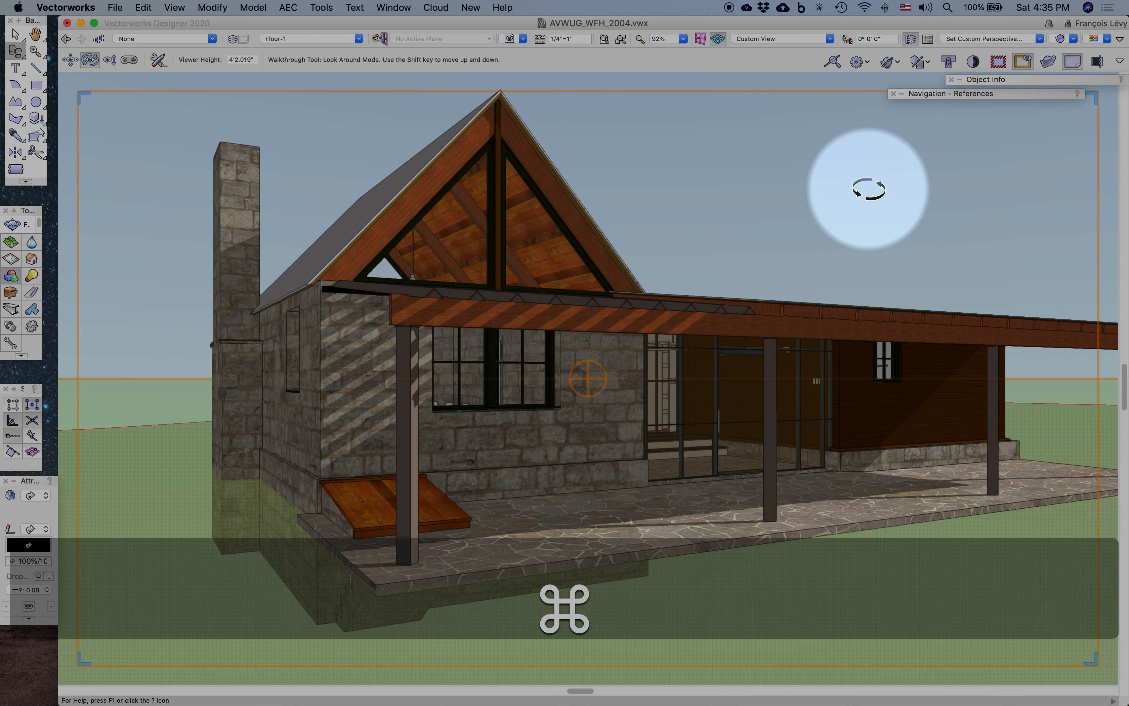
pyautogui.press('super+5')
pyautogui.press('super+2')
pyautogui.press('x')
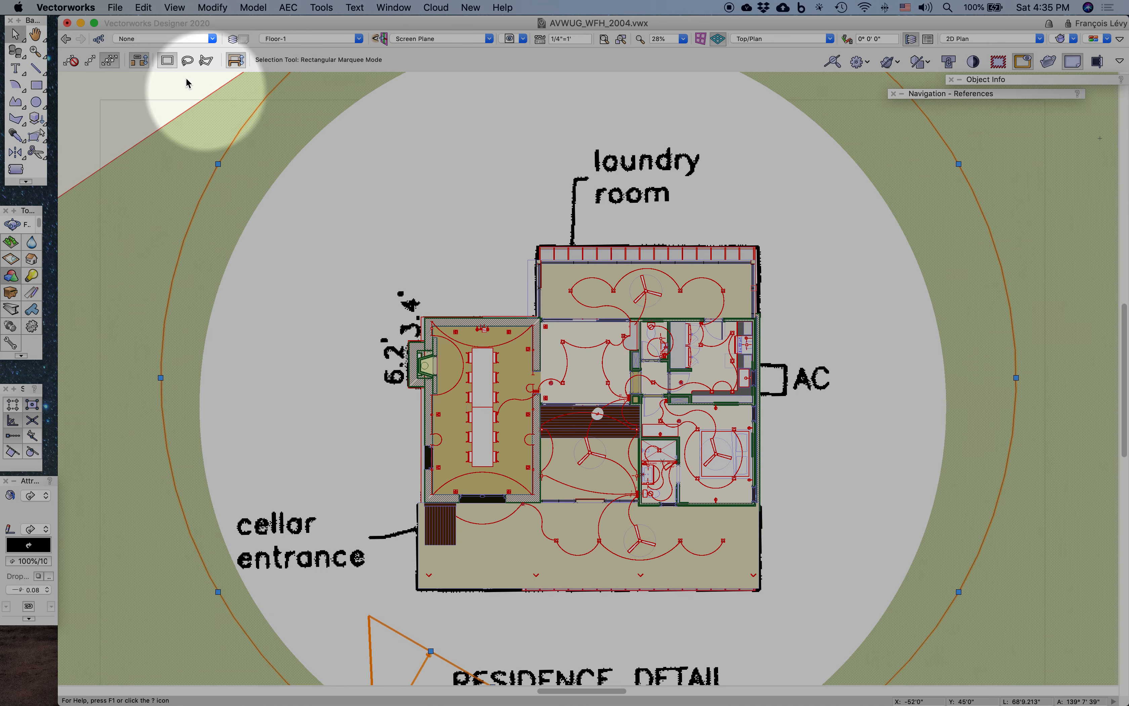
pyautogui.click(149, 89)
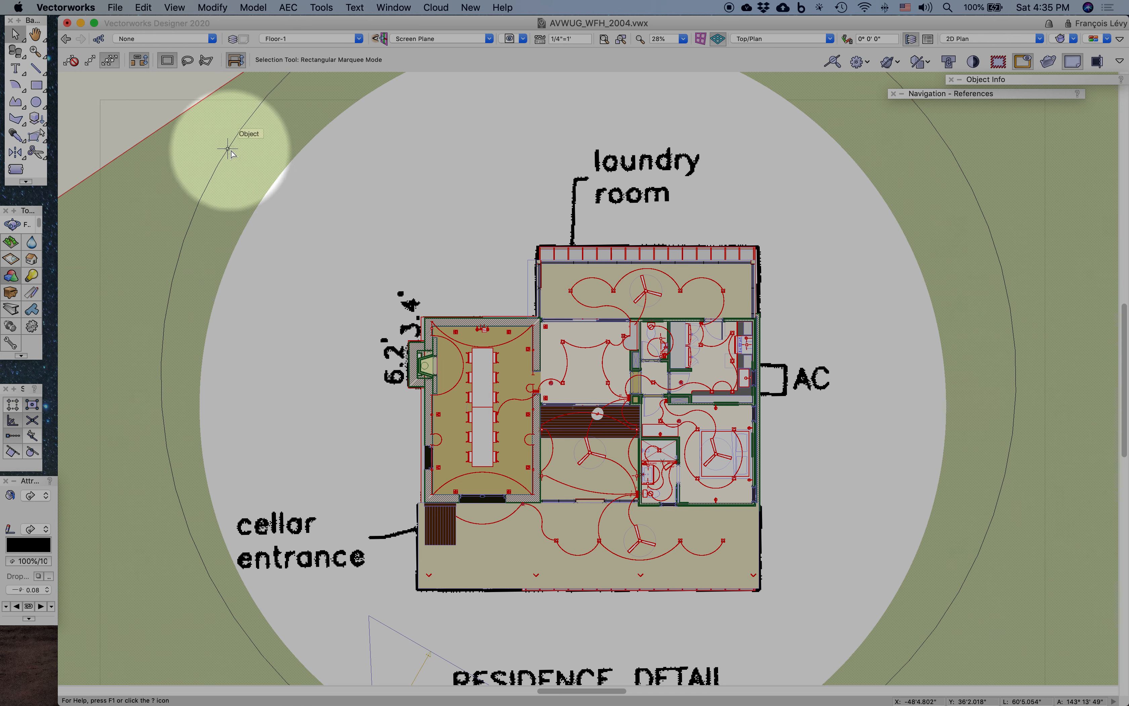
# Step: From the saved view "0 perspective", create a walkthrough orbit path rotating 360° about the selected gable and porch roof faces
pyautogui.click(522, 40)
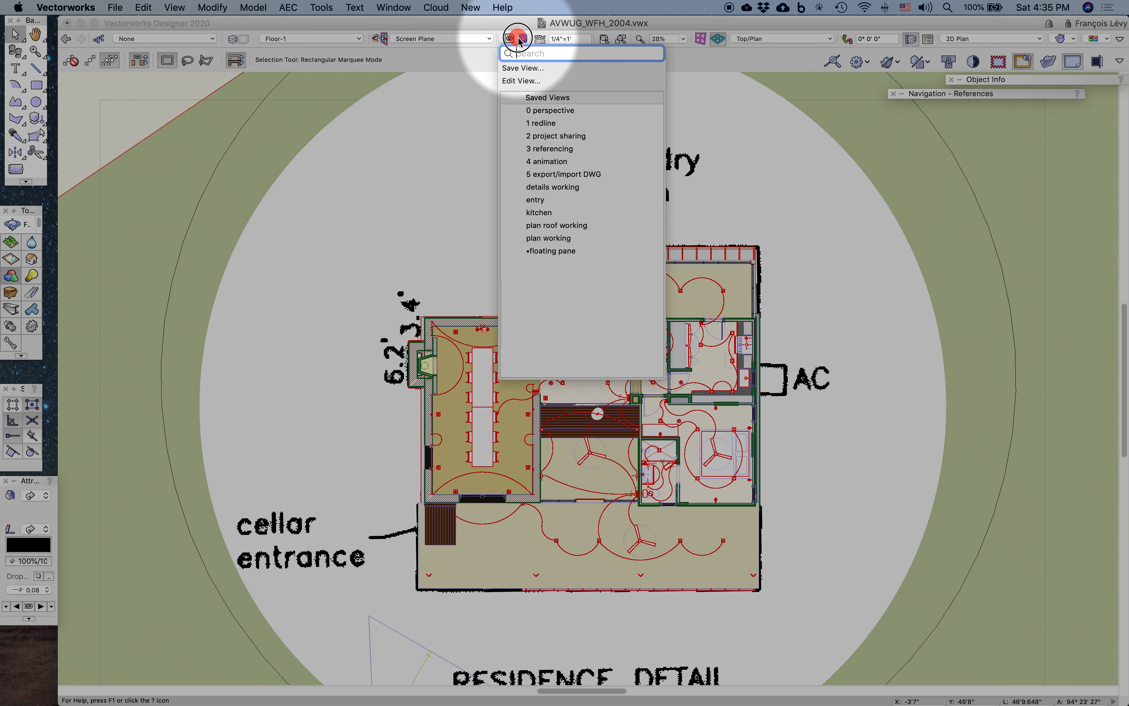
pyautogui.click(551, 111)
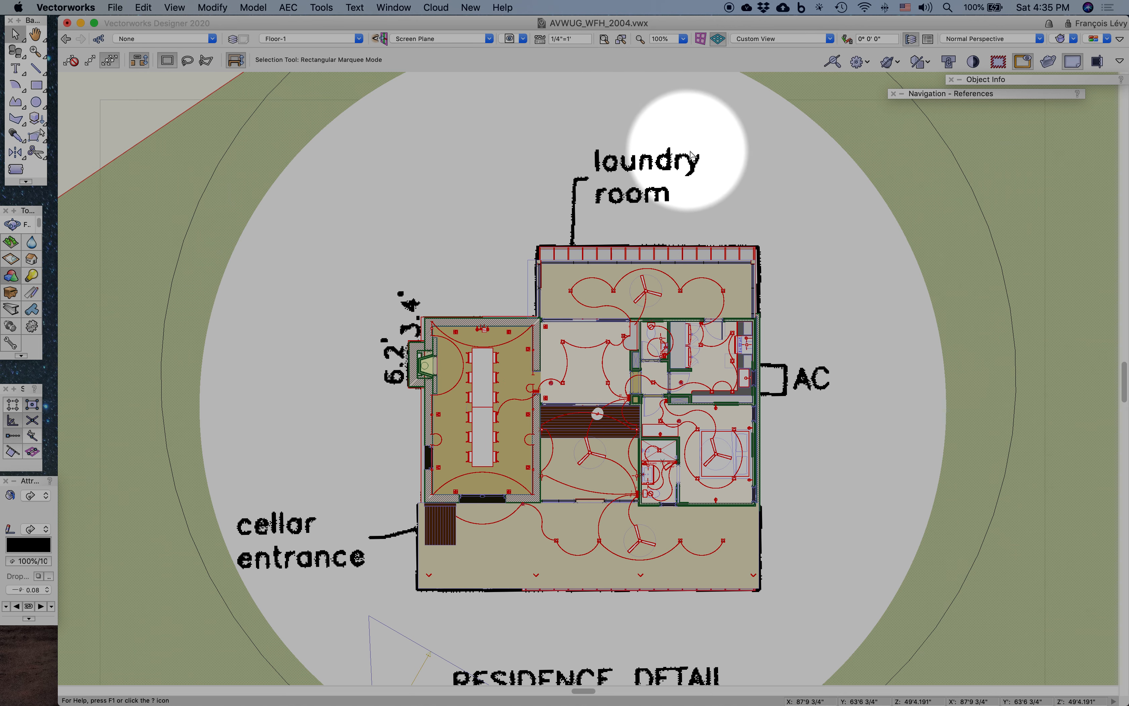
pyautogui.press('x')
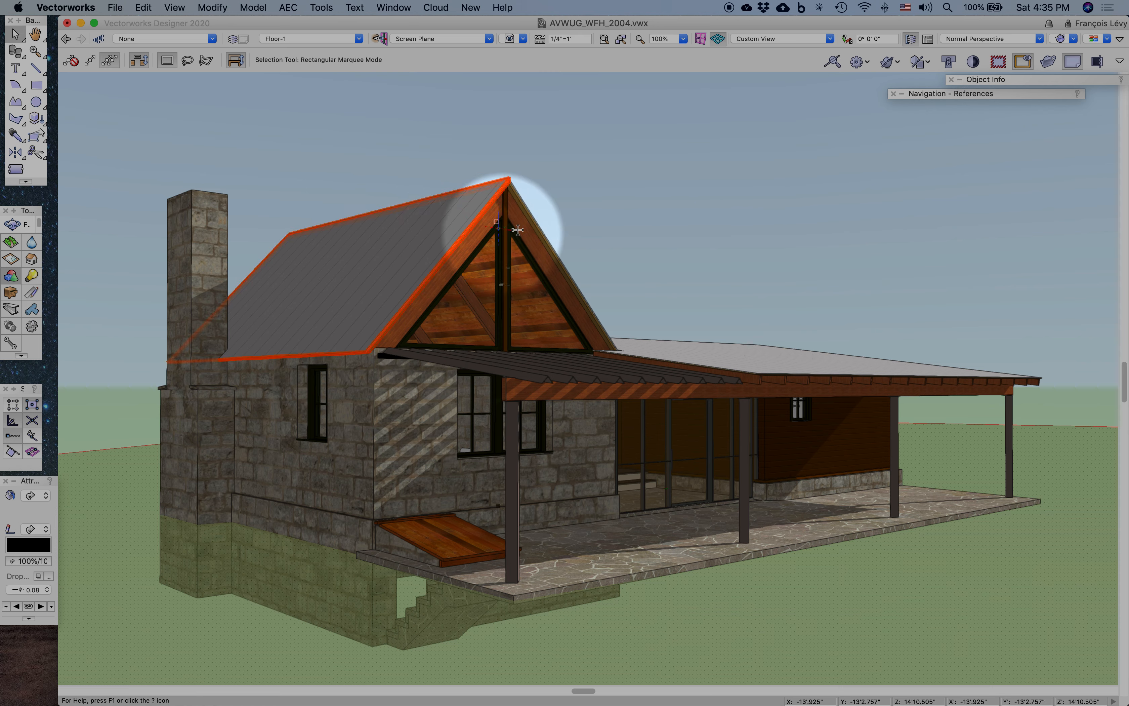
pyautogui.keyDown('shift'); pyautogui.click(533, 223); pyautogui.keyUp('shift')
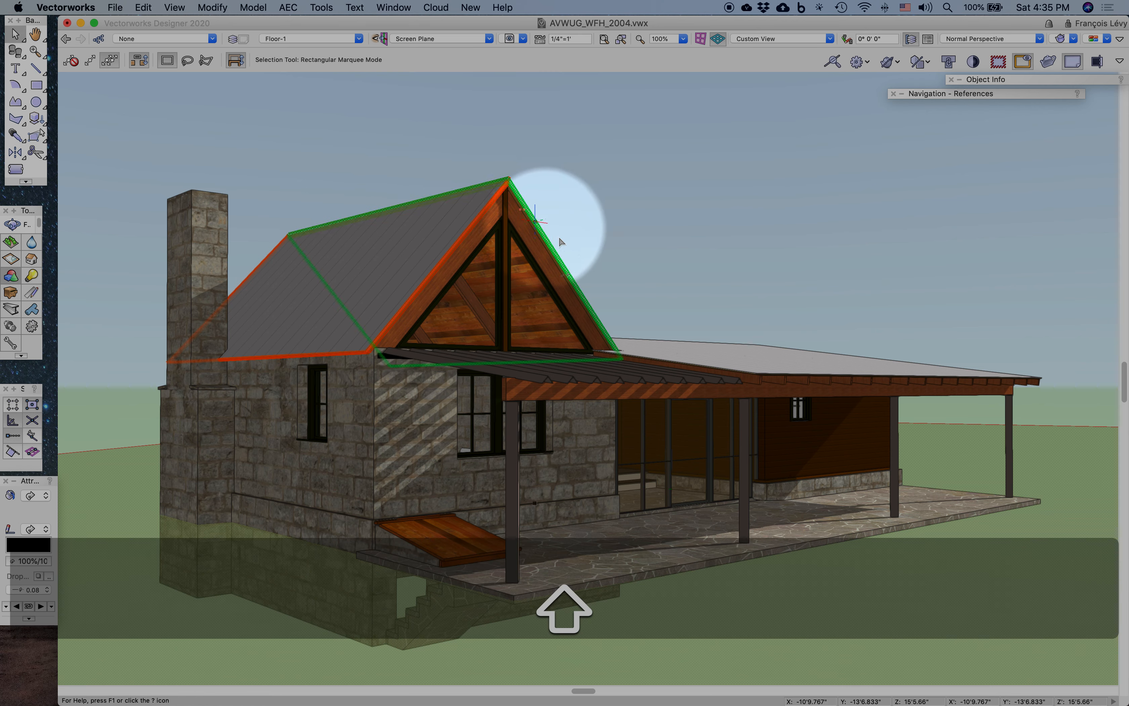
pyautogui.keyDown('shift'); pyautogui.click(766, 359); pyautogui.keyUp('shift')
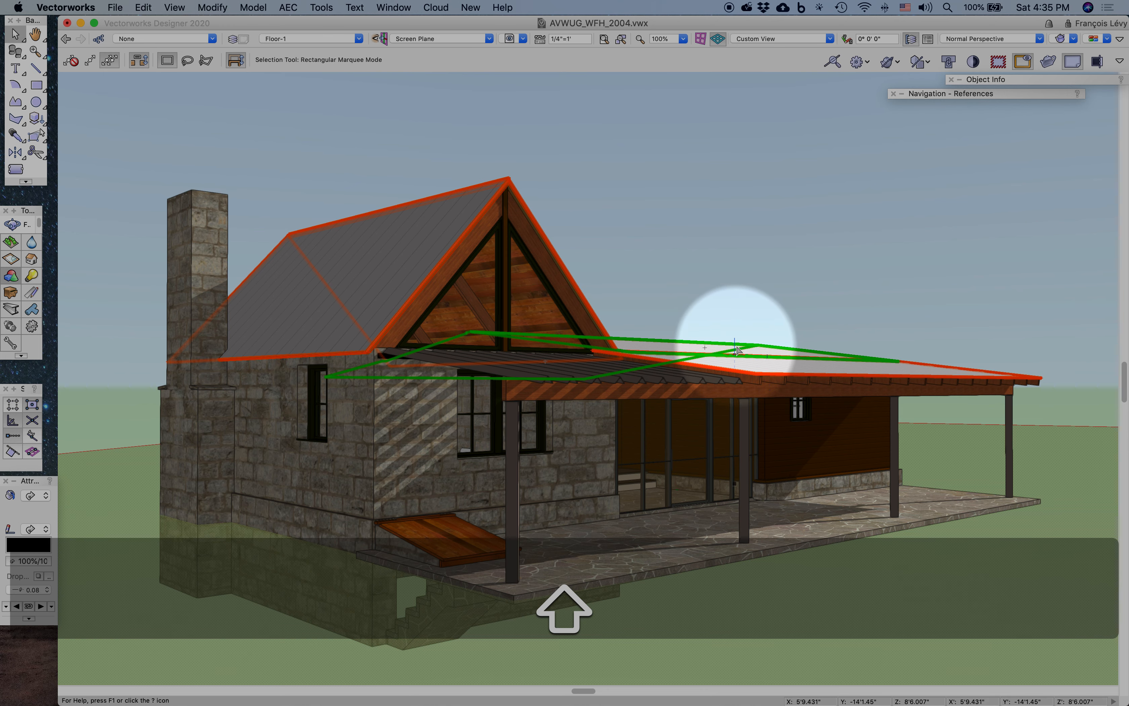
pyautogui.keyDown('shift'); pyautogui.click(776, 347); pyautogui.keyUp('shift')
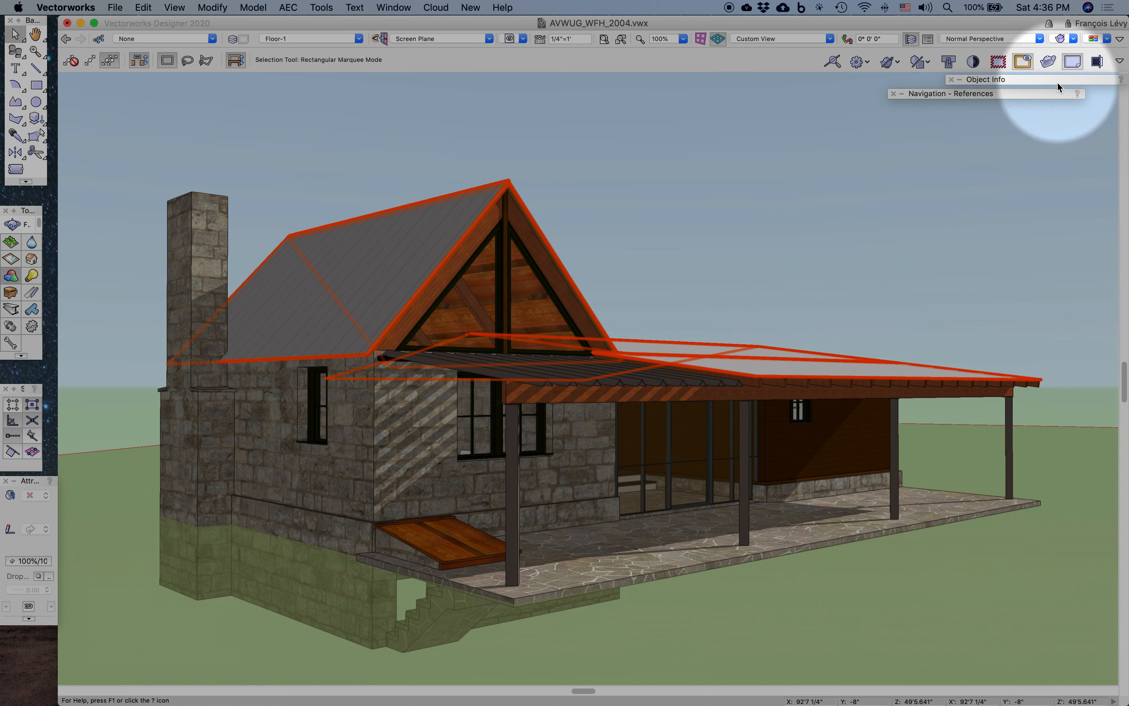
pyautogui.moveTo(1057, 82)
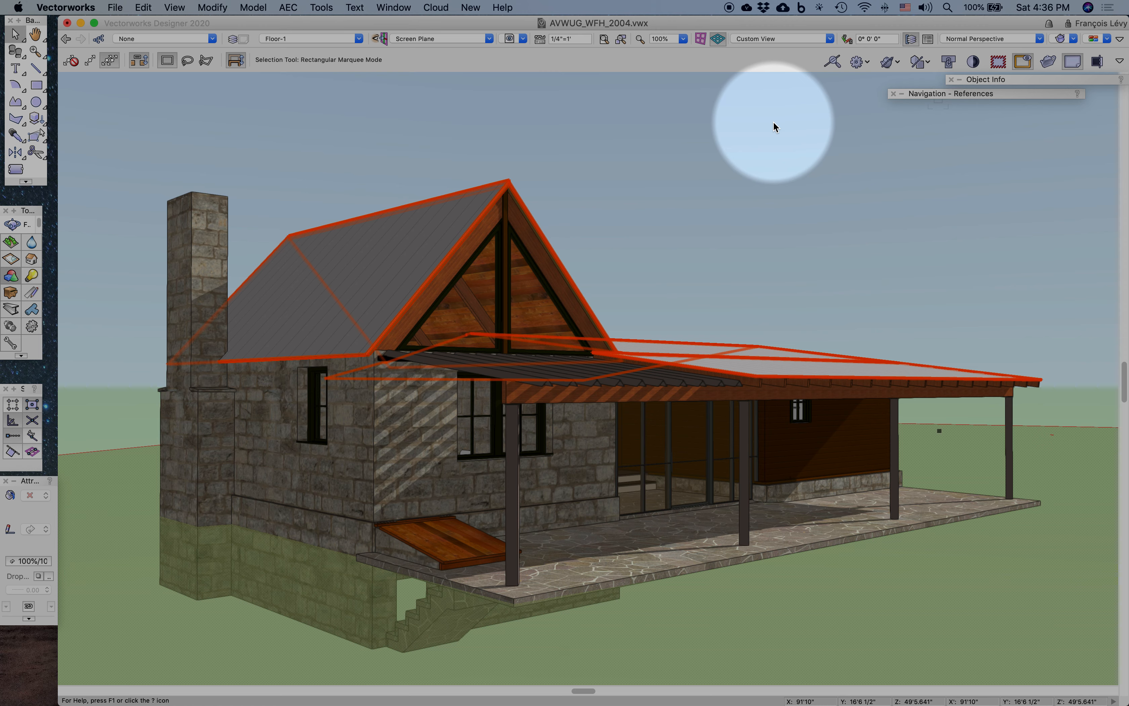
pyautogui.click(321, 7)
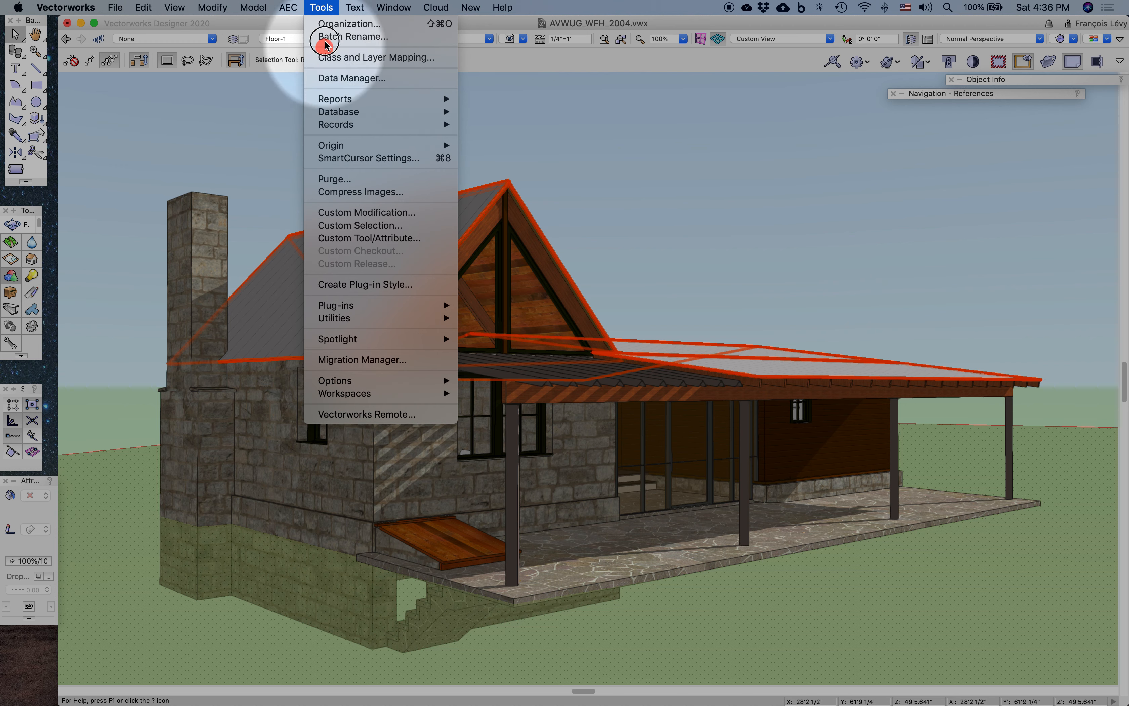
pyautogui.click(269, 9)
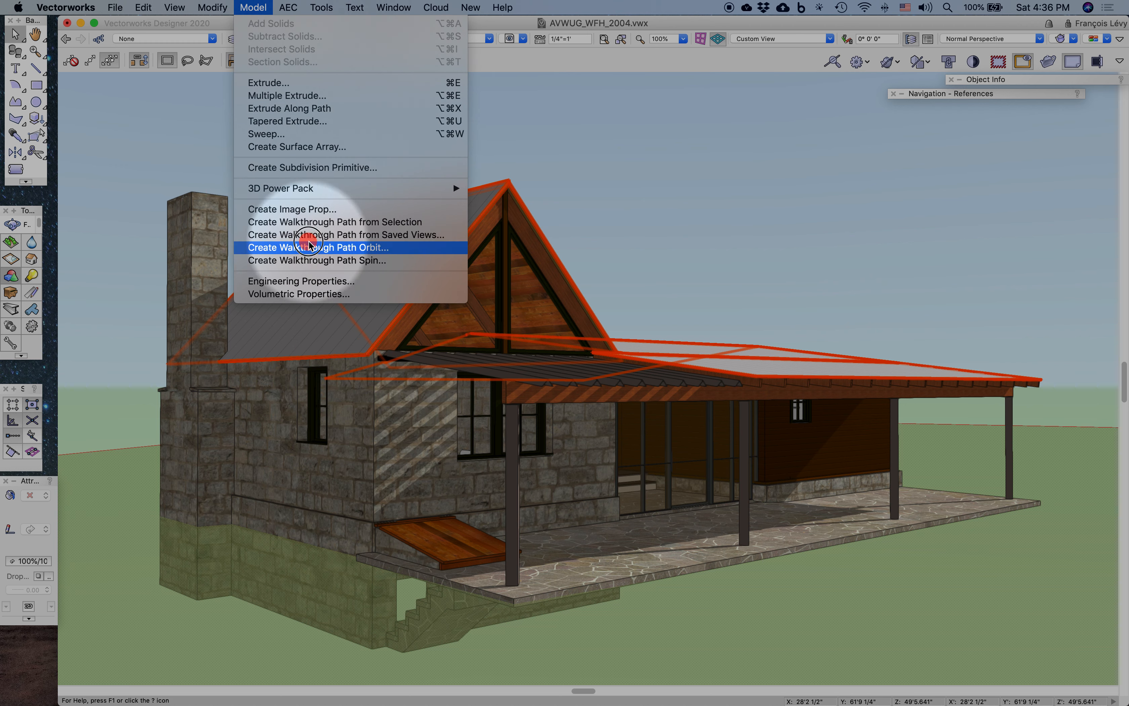
pyautogui.click(382, 255)
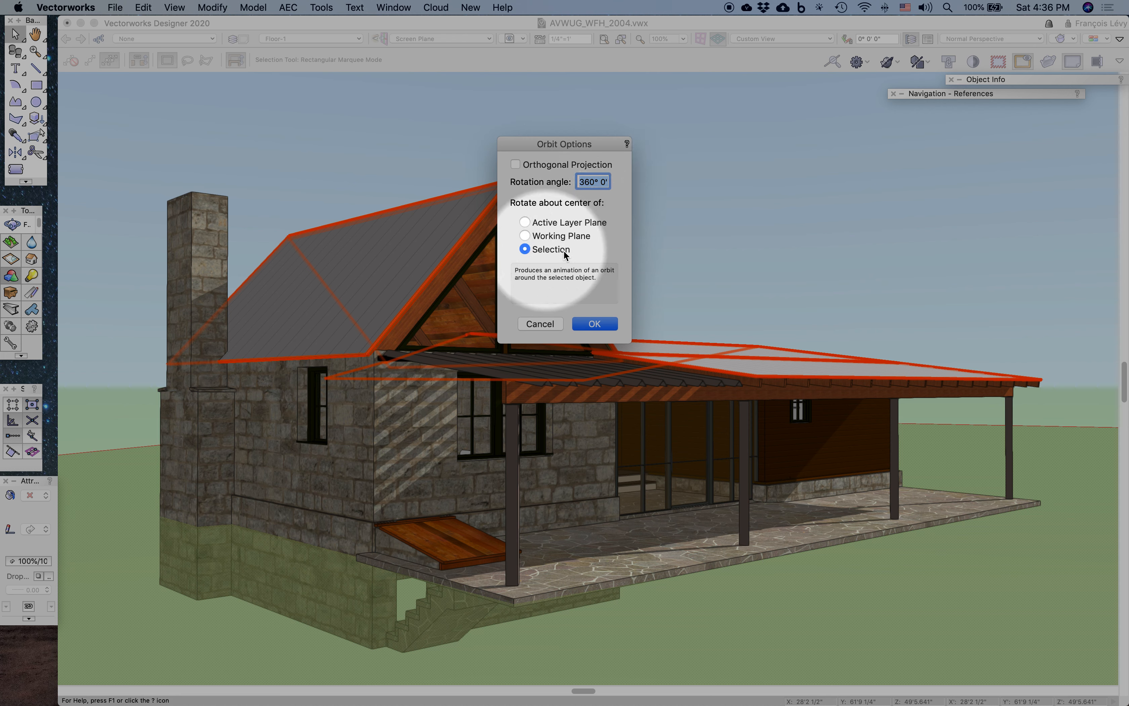
pyautogui.click(601, 325)
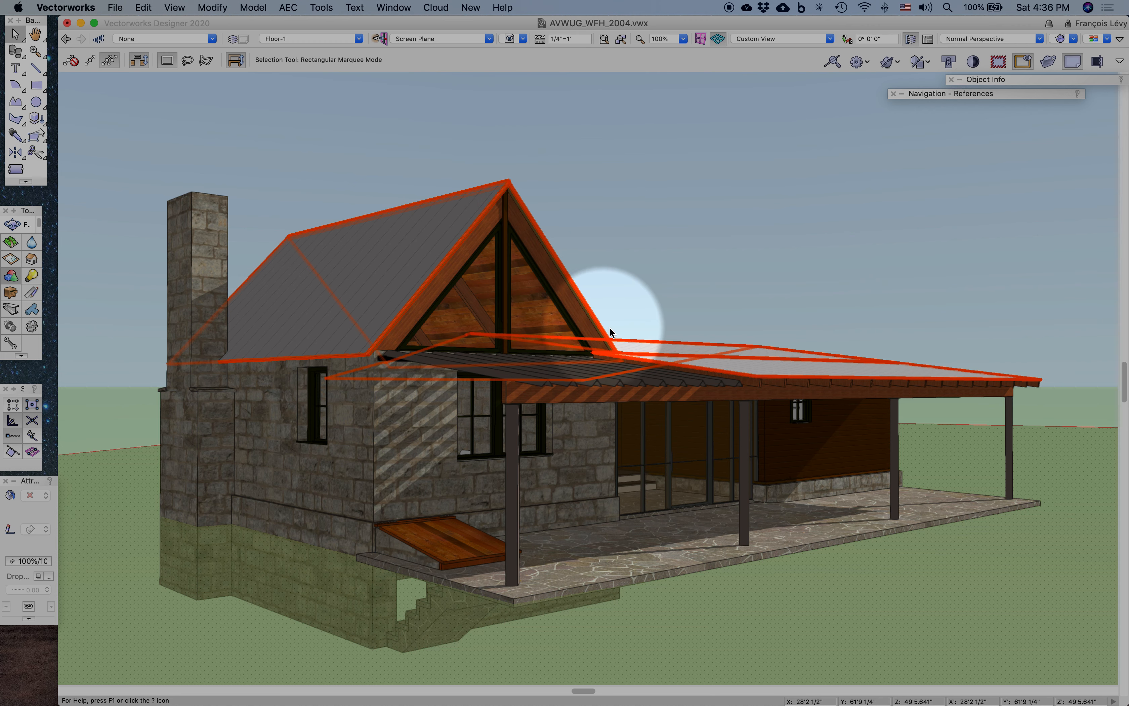
# Step: Select the new orbit path and view it in Top/Plan
pyautogui.click(899, 257)
pyautogui.click(895, 238)
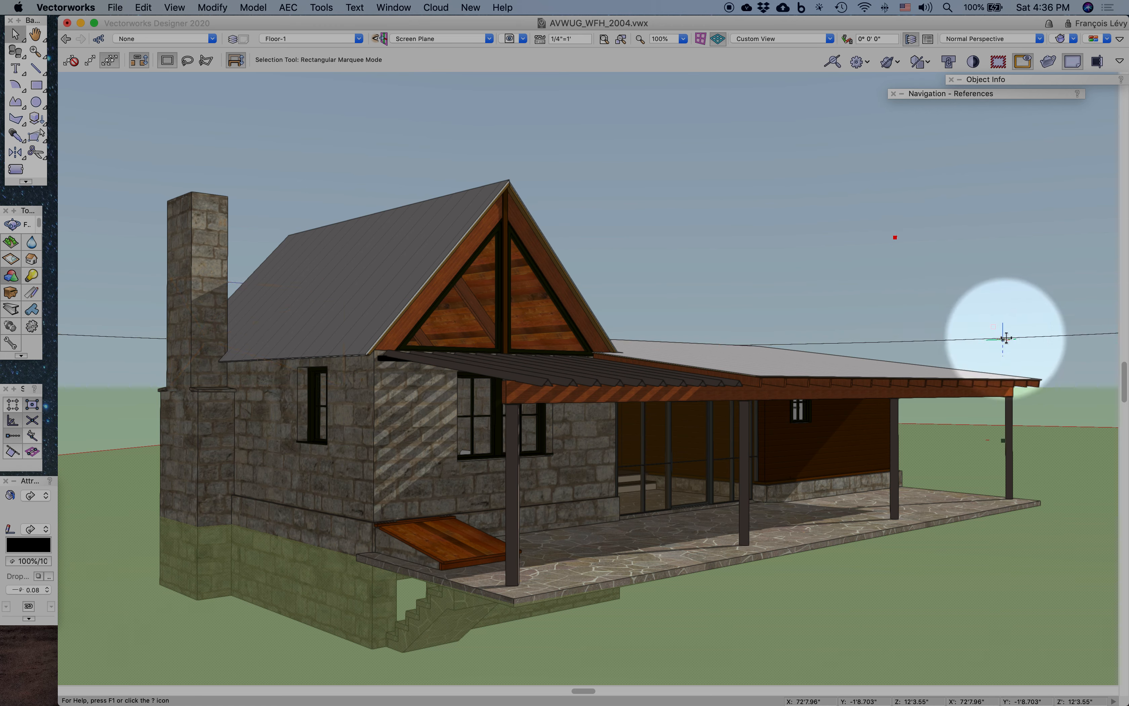
pyautogui.click(1004, 338)
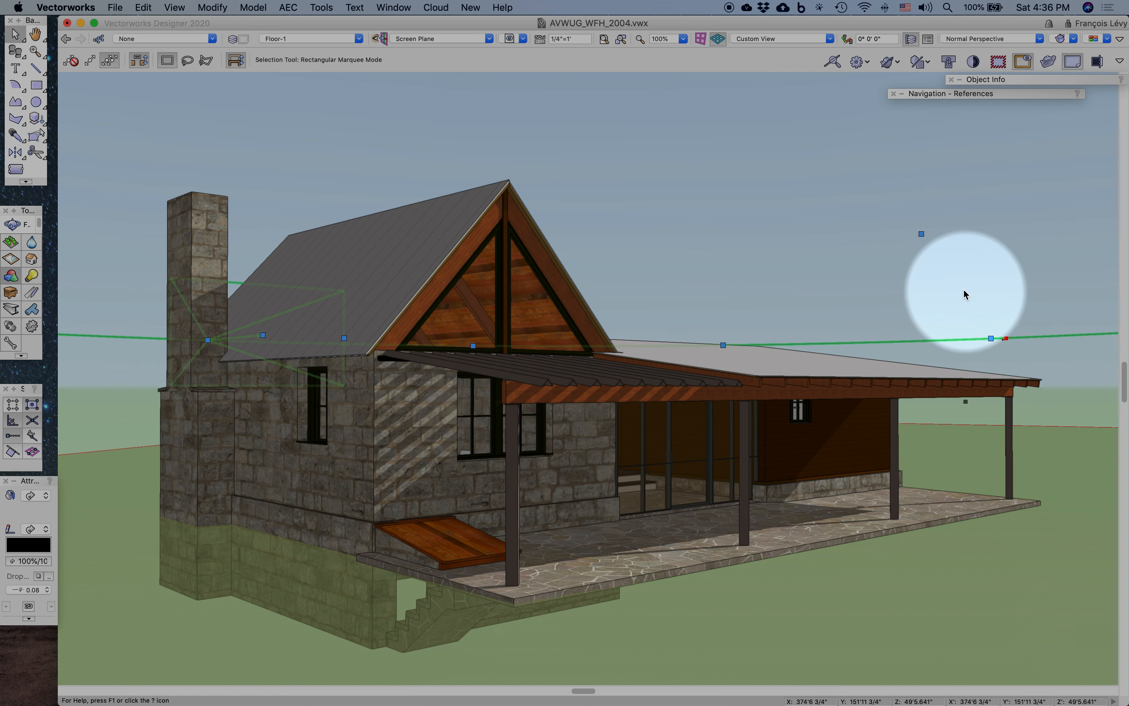
pyautogui.press('super+5')
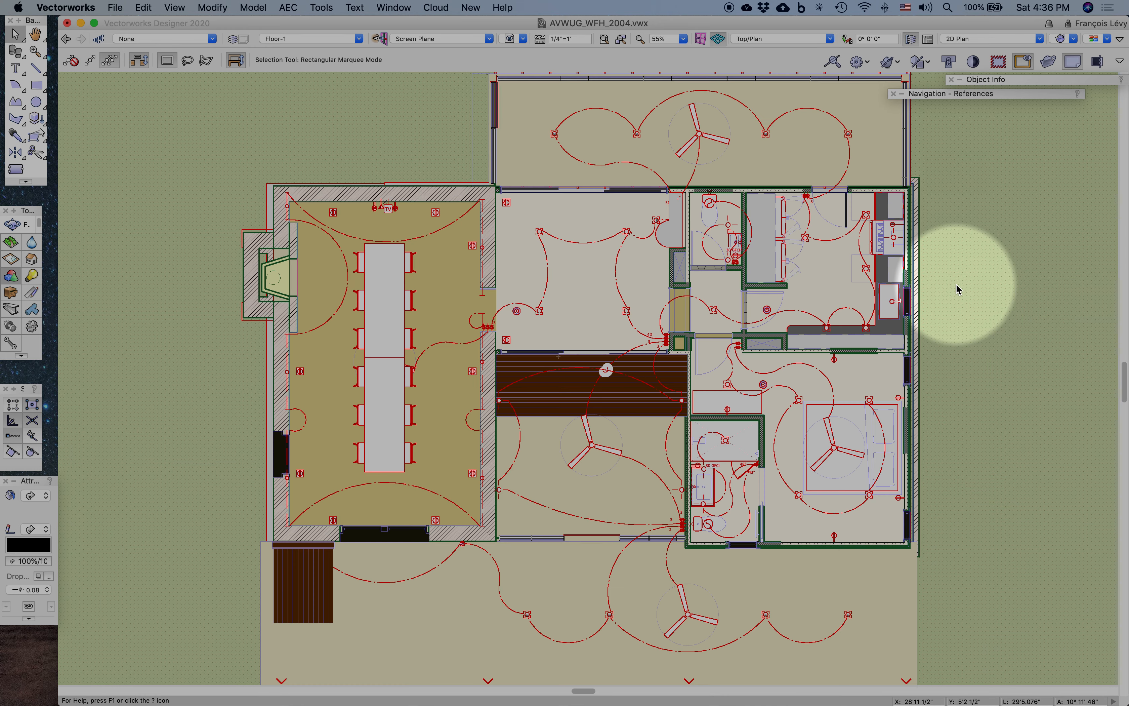
# Step: Rotate the selected orbit path 90° left twice in Top/Plan
pyautogui.press('super+2')
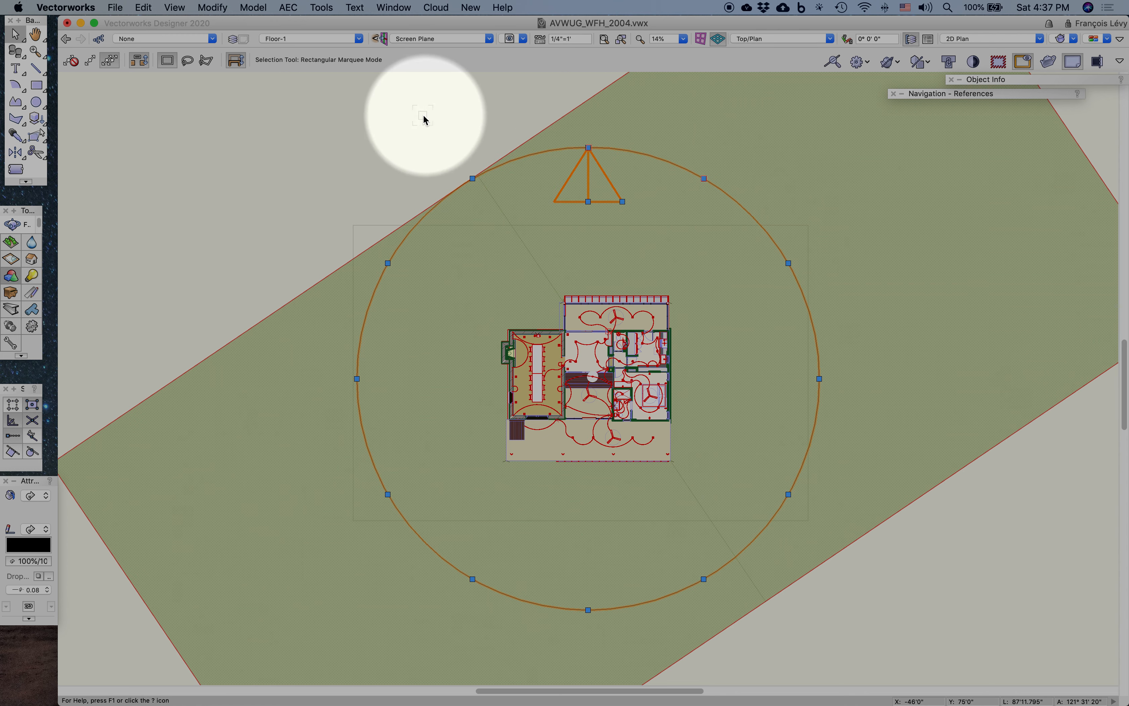
pyautogui.press('super+l')
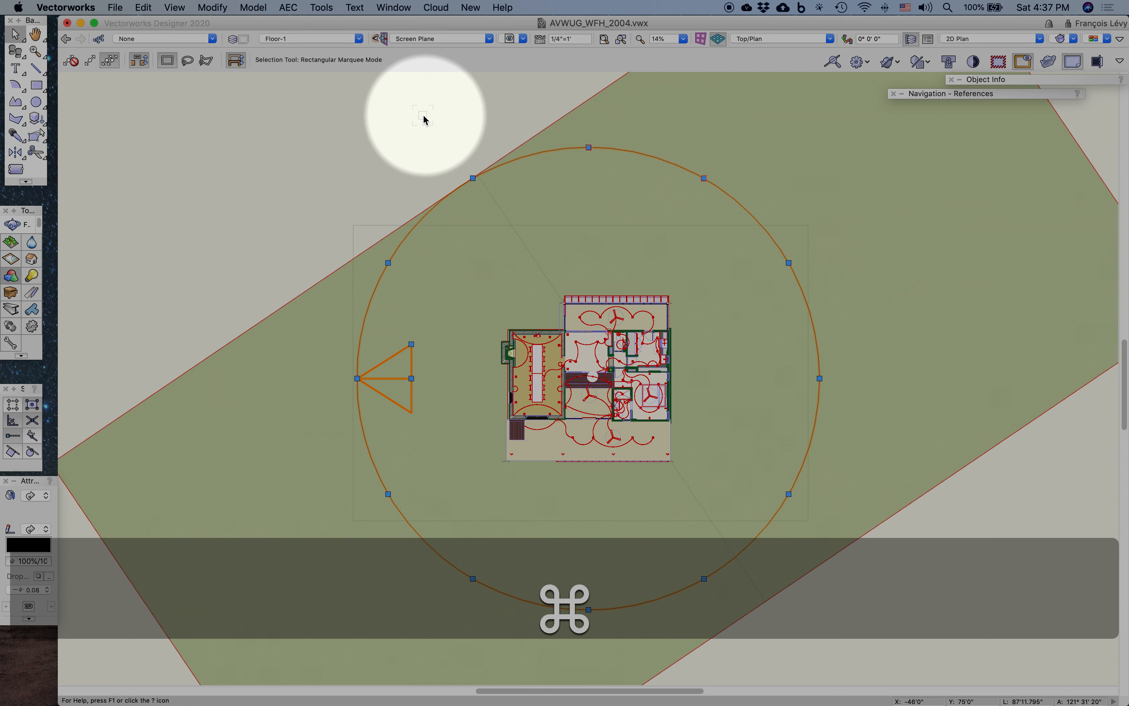
pyautogui.press('super+l')
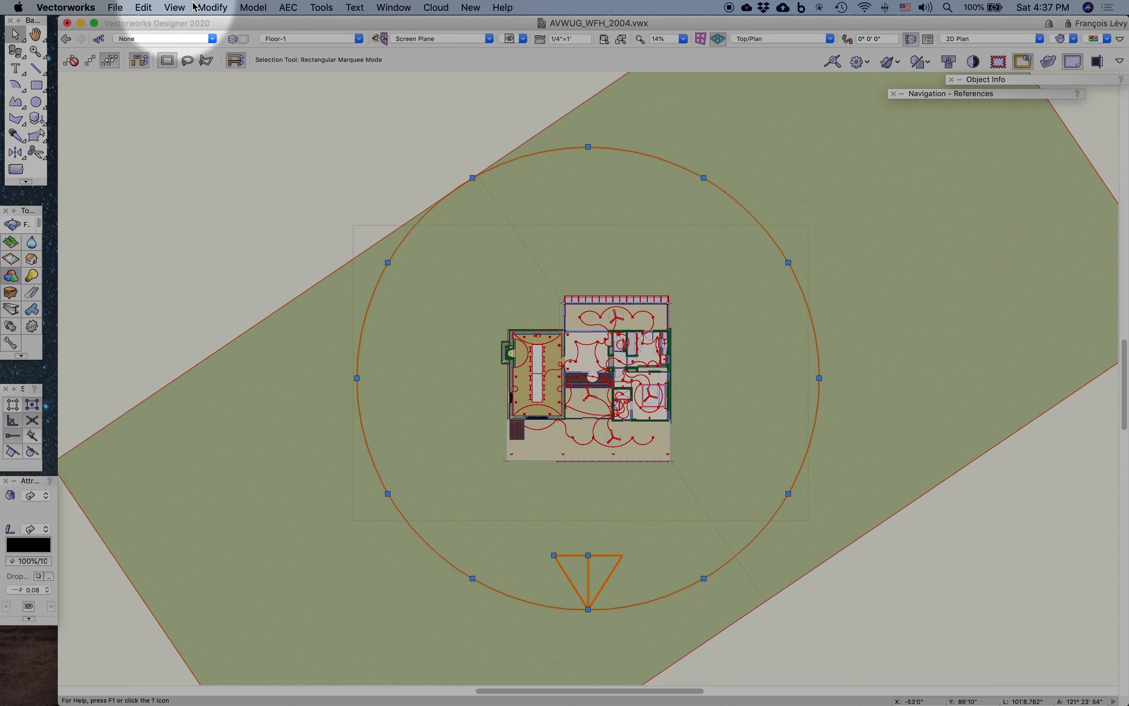
# Step: Rotate the orbit path clockwise by a negative angle, placing its camera at the lower-left keyframe of the circle
pyautogui.click(218, 11)
pyautogui.click(223, 60)
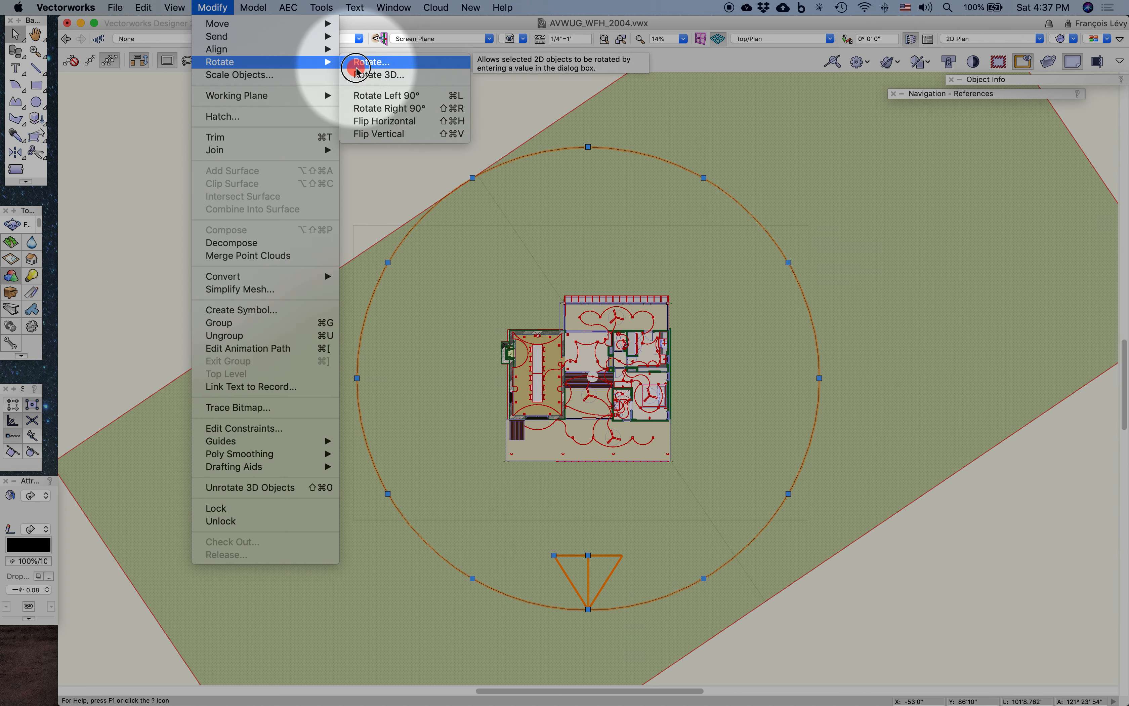
pyautogui.click(357, 70)
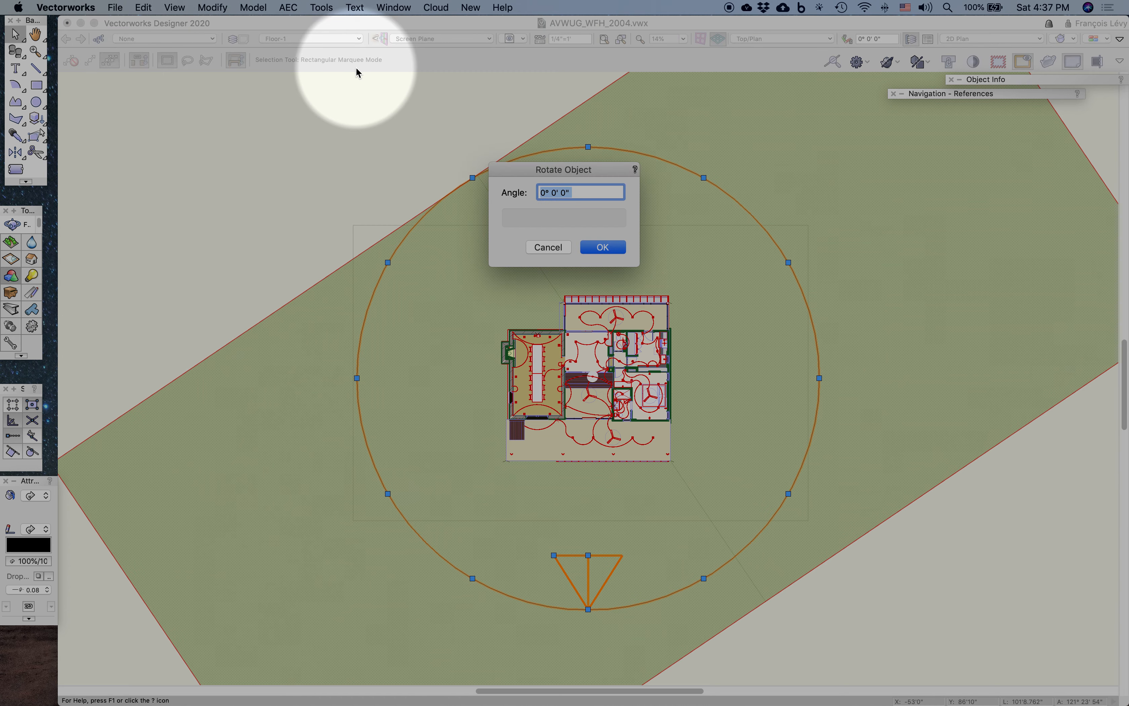
pyautogui.write('-')
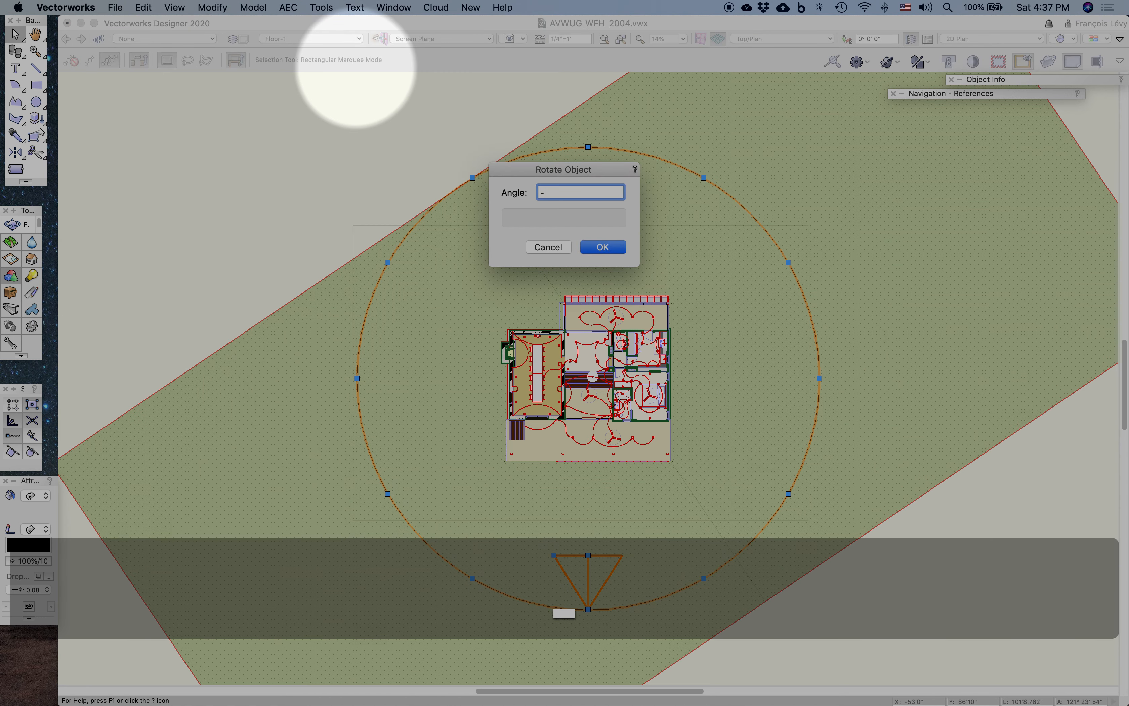
pyautogui.press('Return')
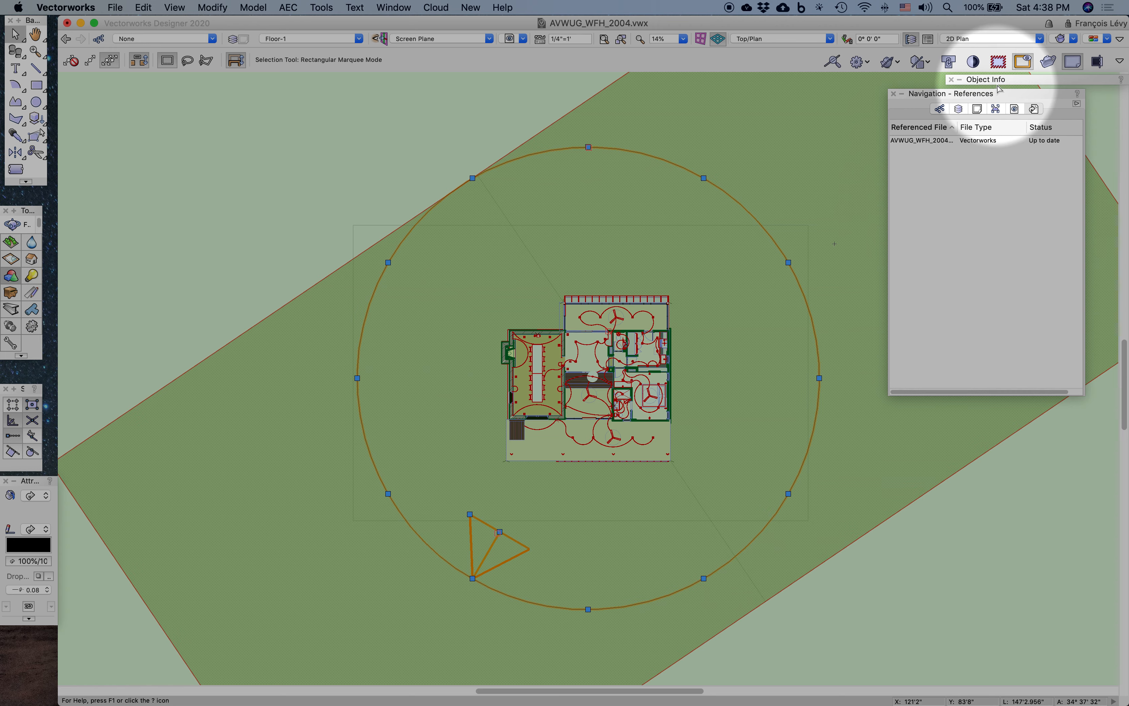
# Step: Activate the orbit path's camera view and move the path in 3D with a Z offset of -5'
pyautogui.moveTo(997, 83)
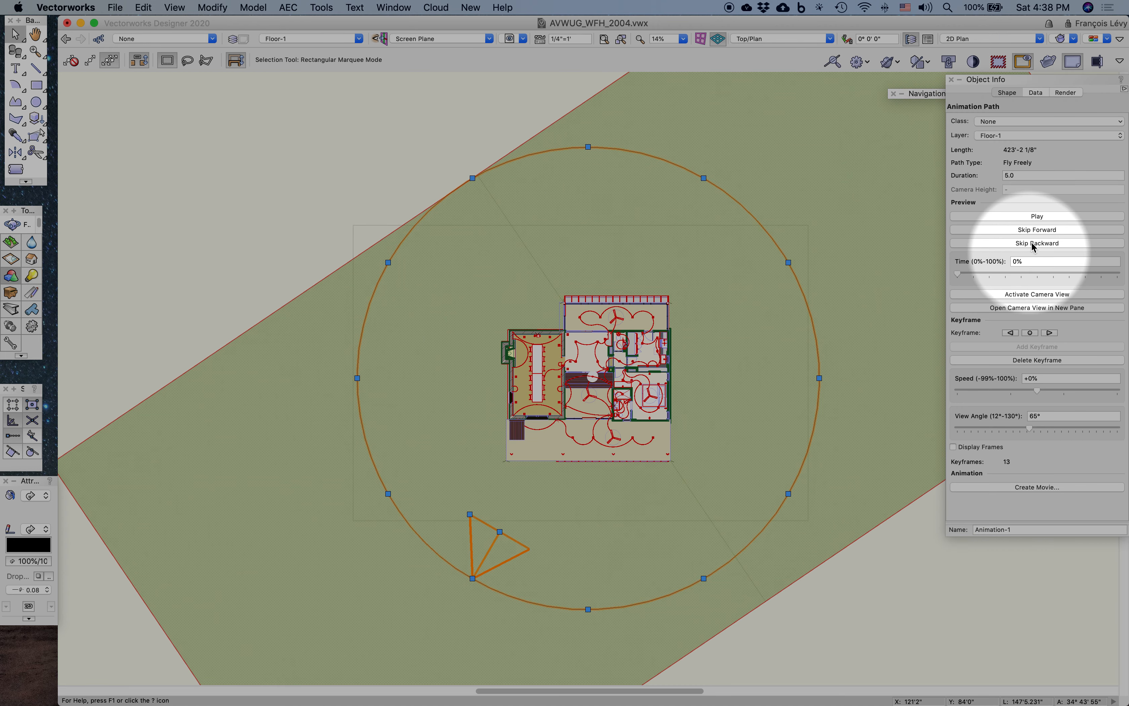
pyautogui.click(1031, 294)
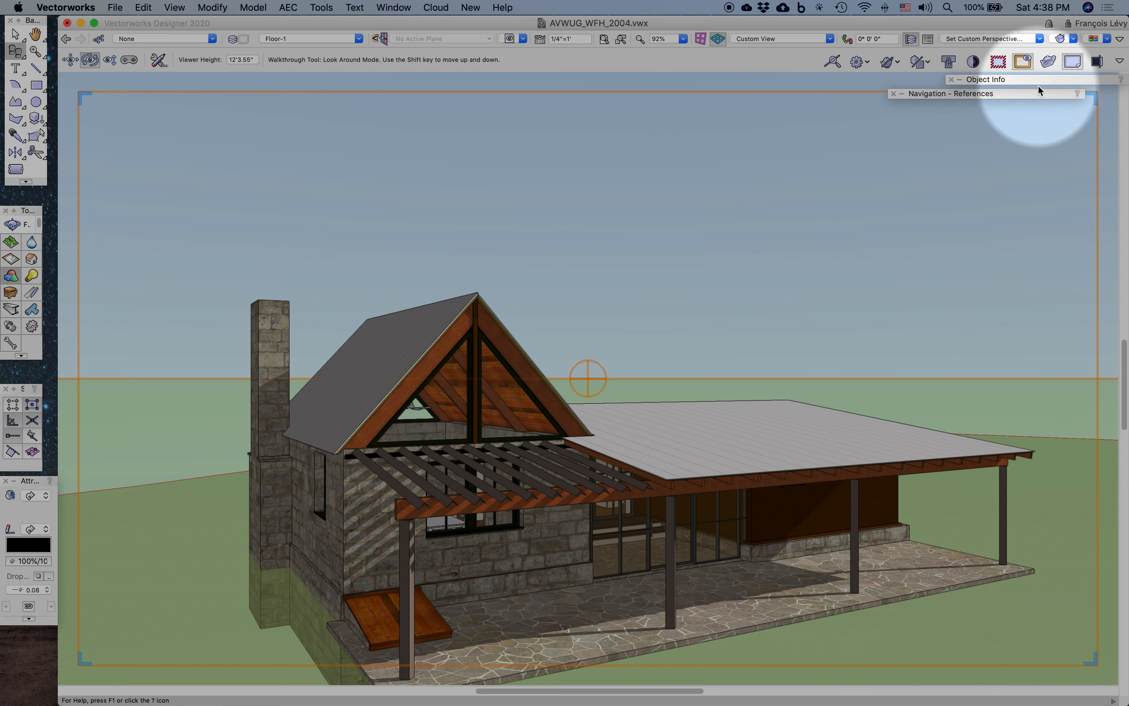
pyautogui.moveTo(1038, 83)
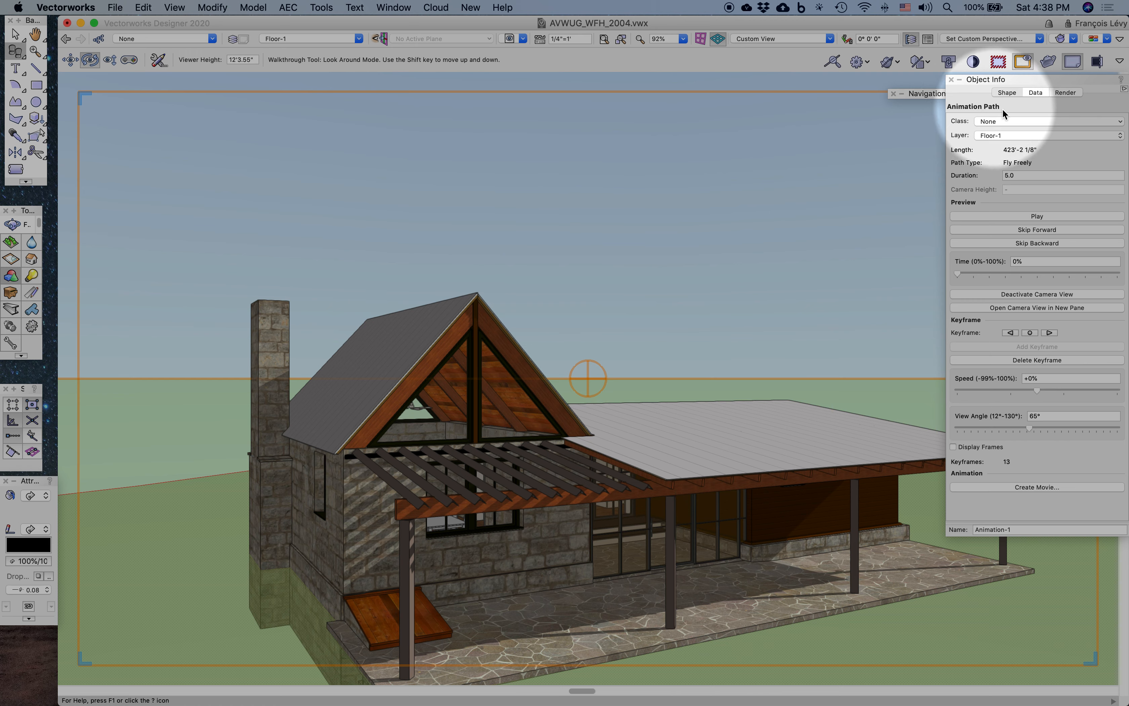
pyautogui.press('alt+super+m')
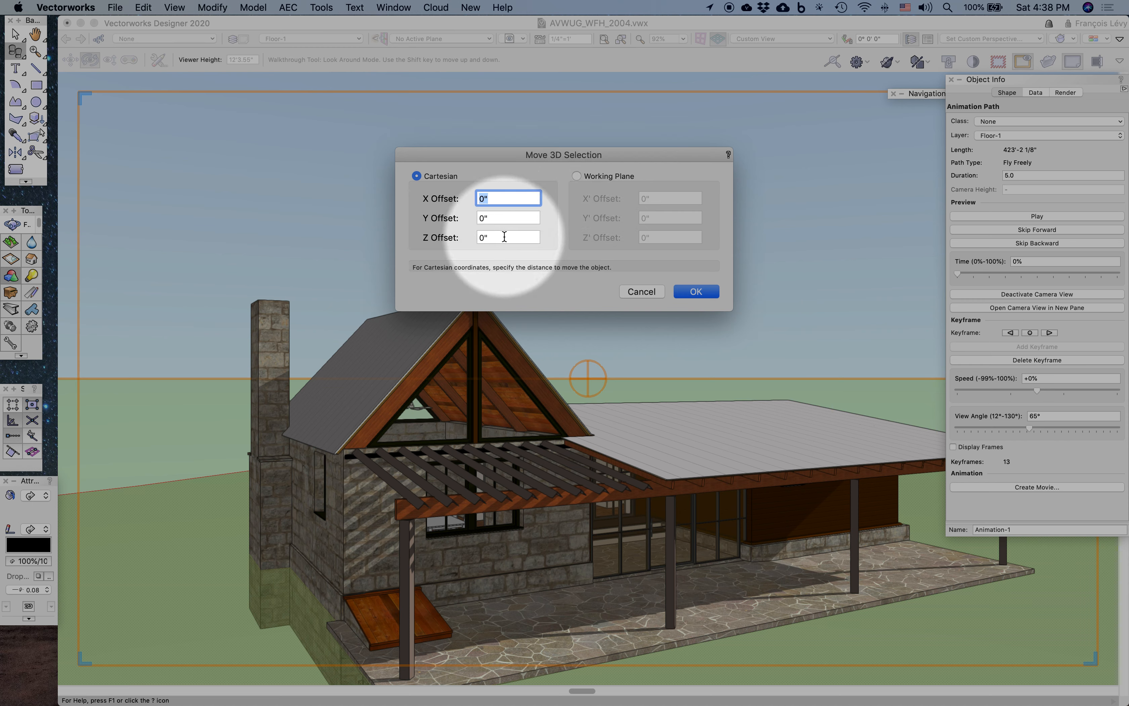
pyautogui.moveTo(504, 237); pyautogui.dragTo(449, 228)
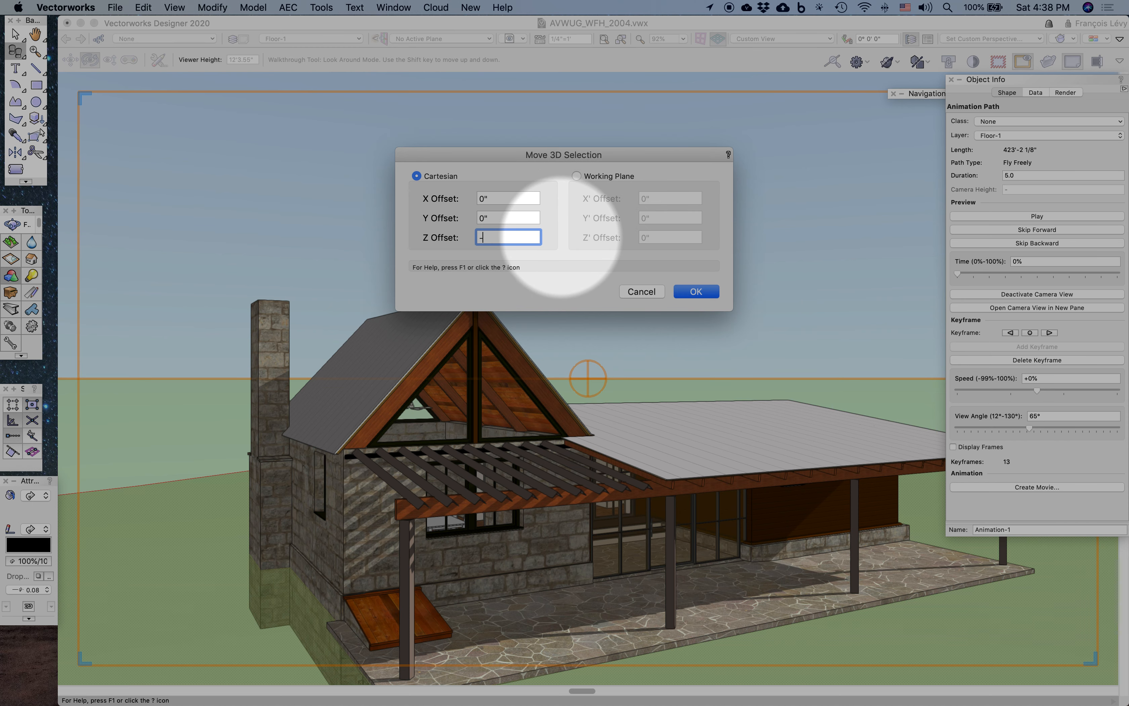
pyautogui.write('5')
pyautogui.press('Return')
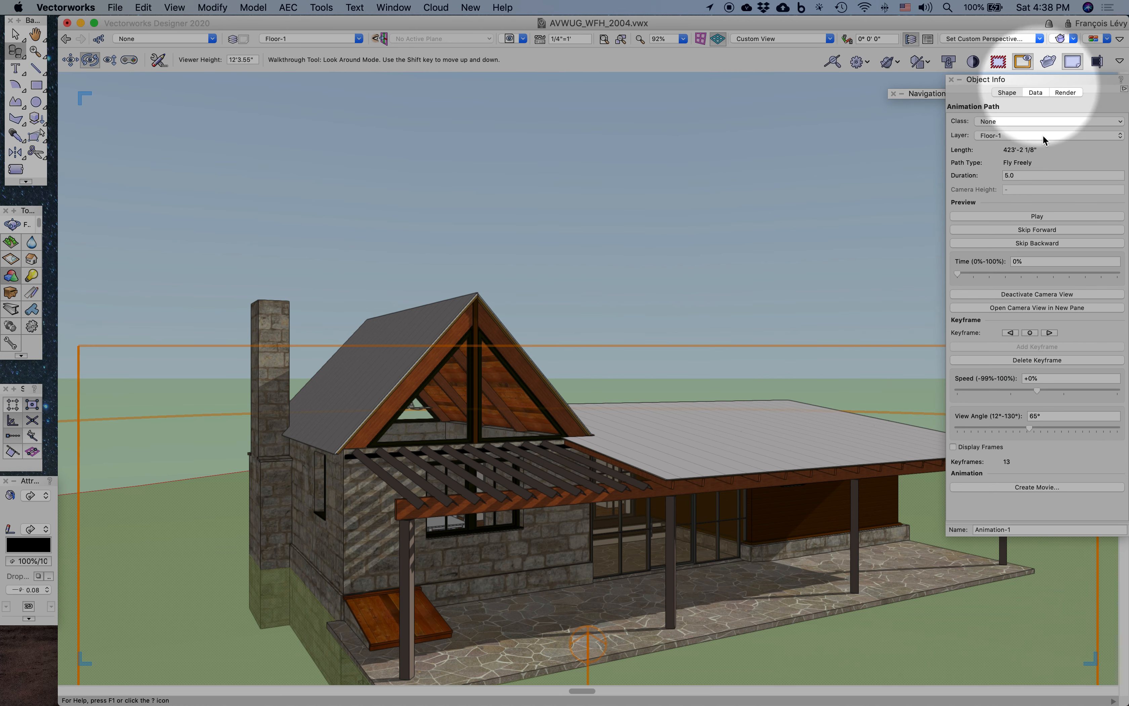
# Step: Deactivate and reactivate the lowered path's camera view, and play the animation preview
pyautogui.click(1028, 296)
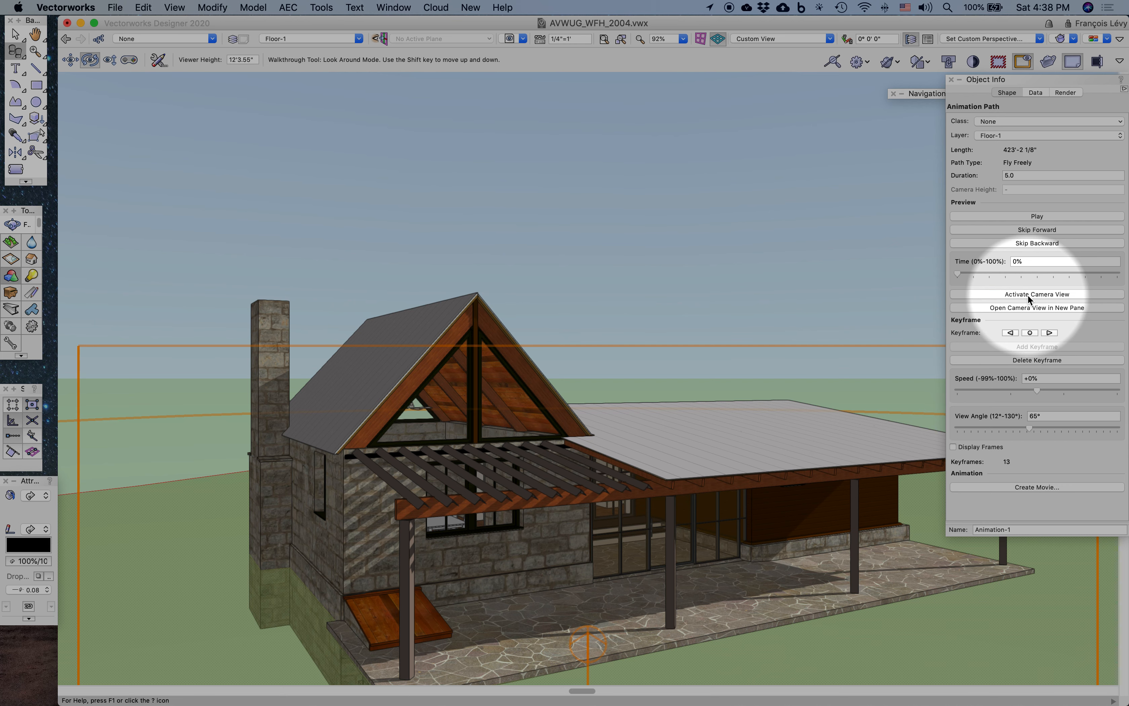
pyautogui.click(1028, 294)
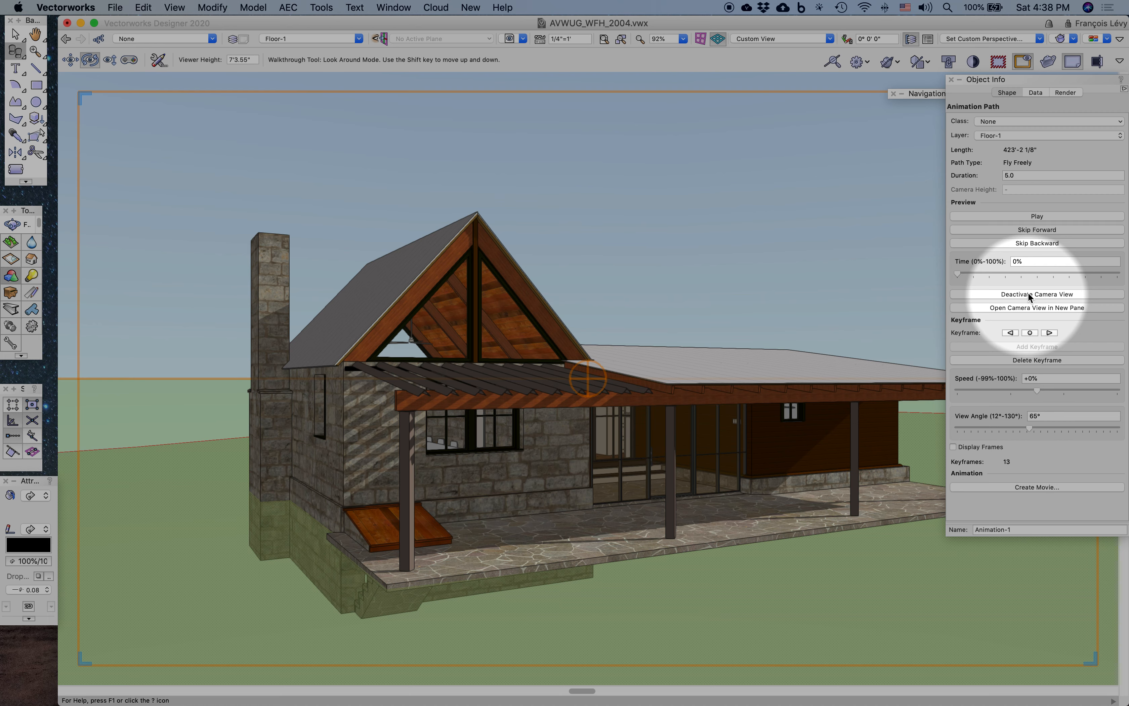
pyautogui.click(1047, 216)
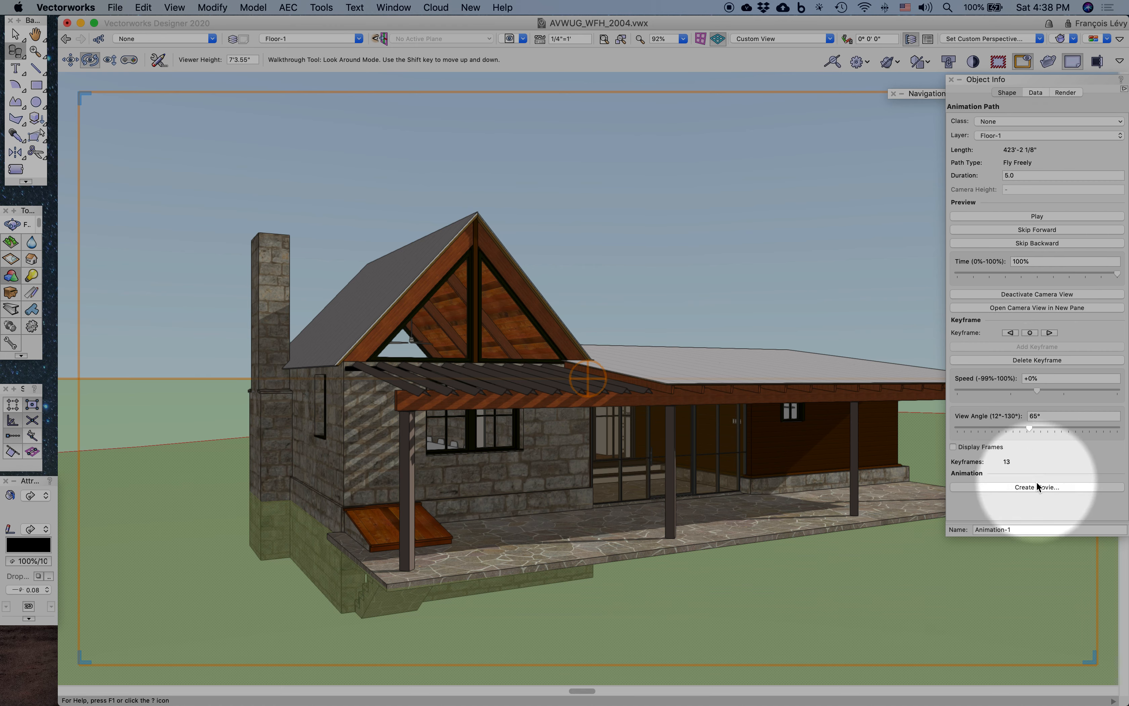
# Step: Open the Create Movie settings for the orbit path and review the OpenGL rendering options without changing them
pyautogui.click(1019, 488)
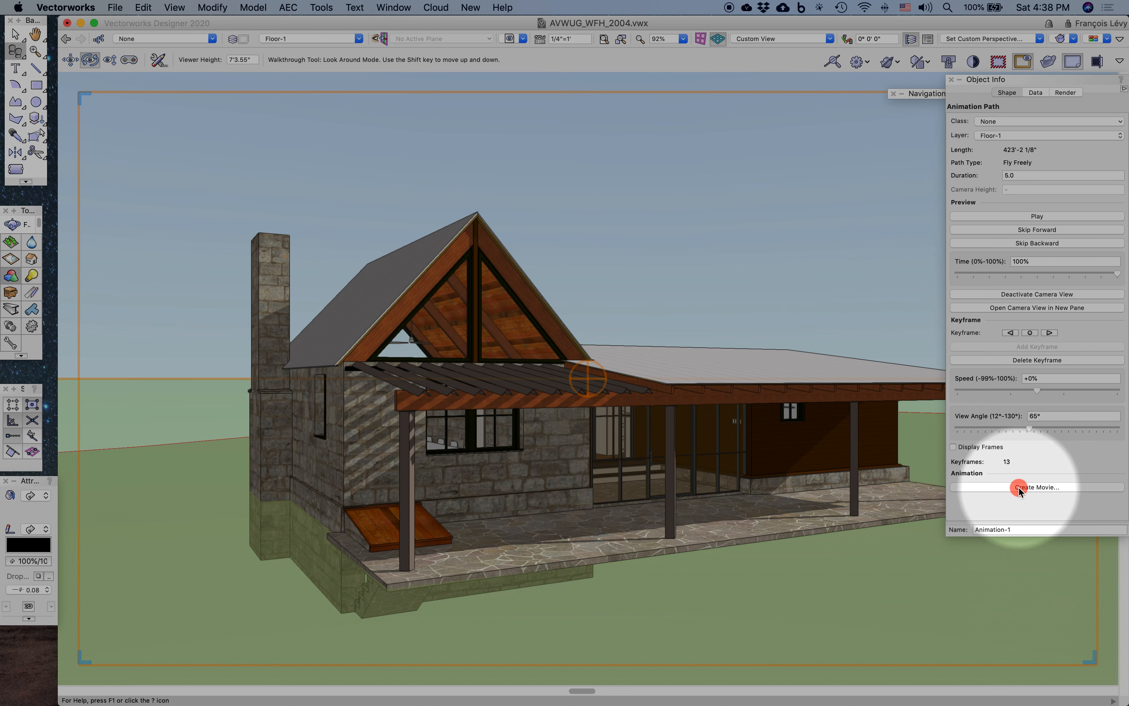
pyautogui.moveTo(910, 200); pyautogui.dragTo(689, 161)
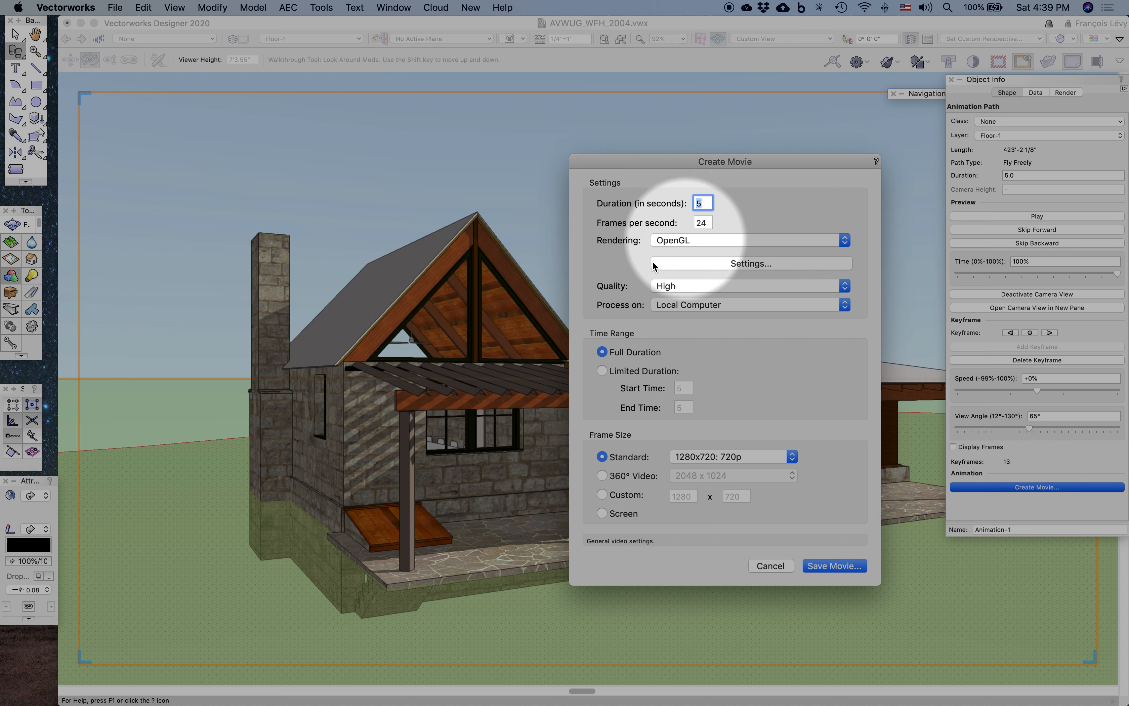
pyautogui.click(715, 263)
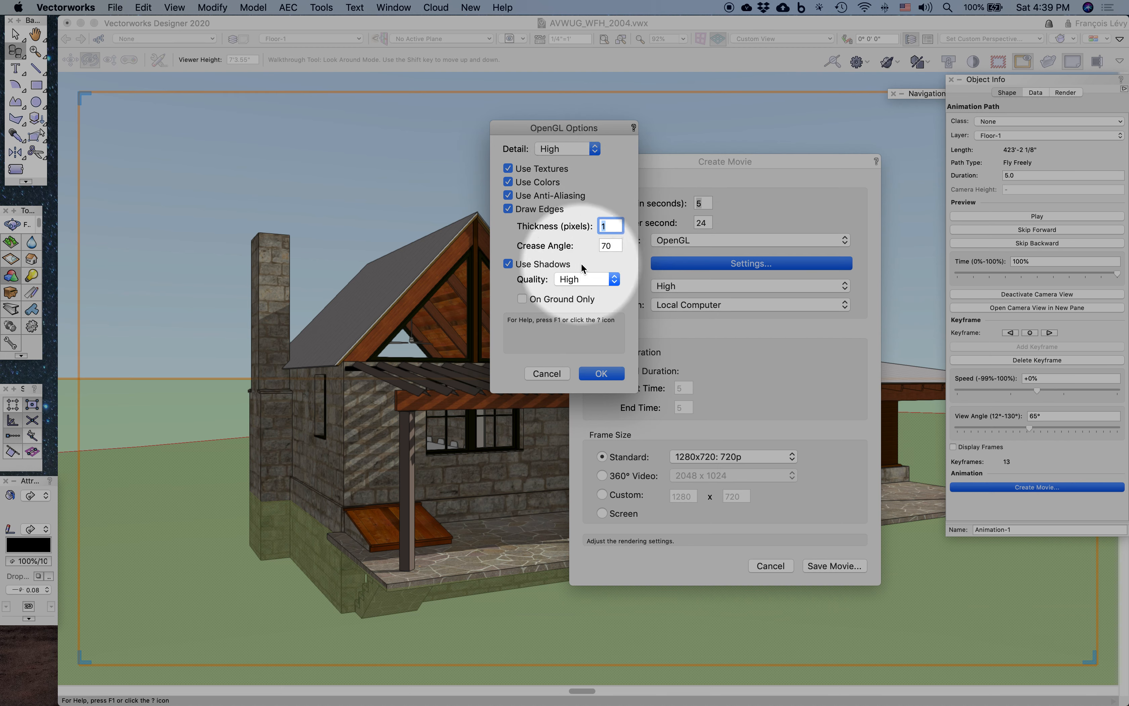
pyautogui.click(545, 374)
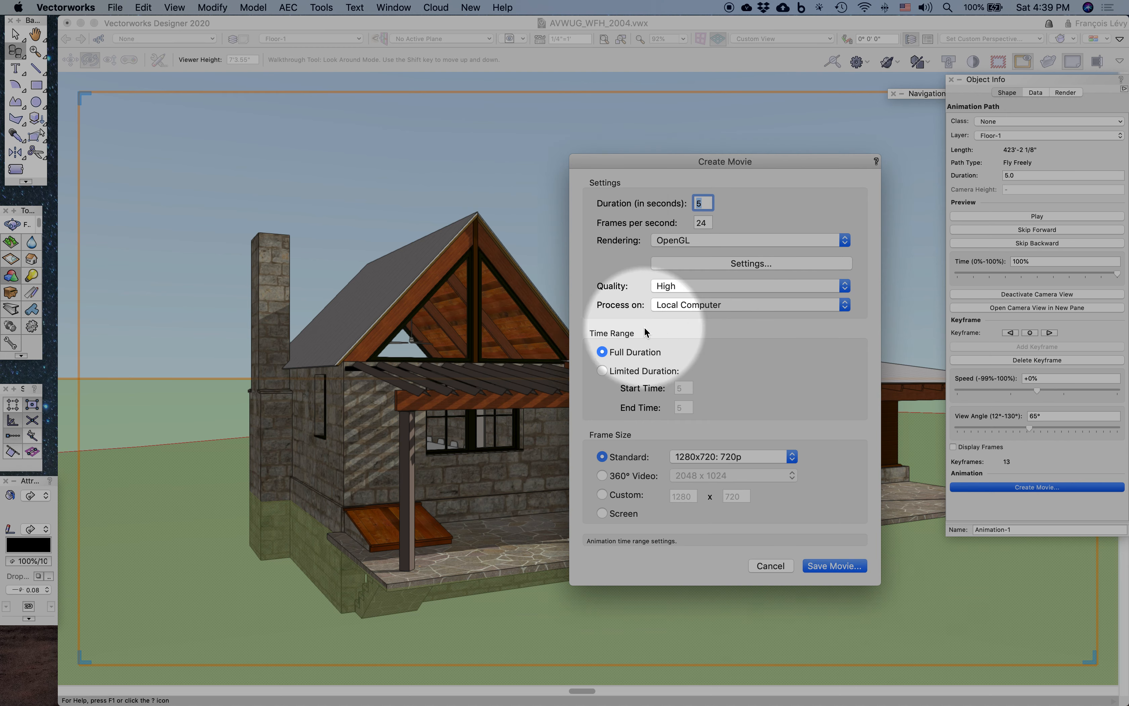
# Step: Review the movie's processing locations and standard frame sizes, keeping Local Computer and 1280x720: 720p
pyautogui.click(687, 306)
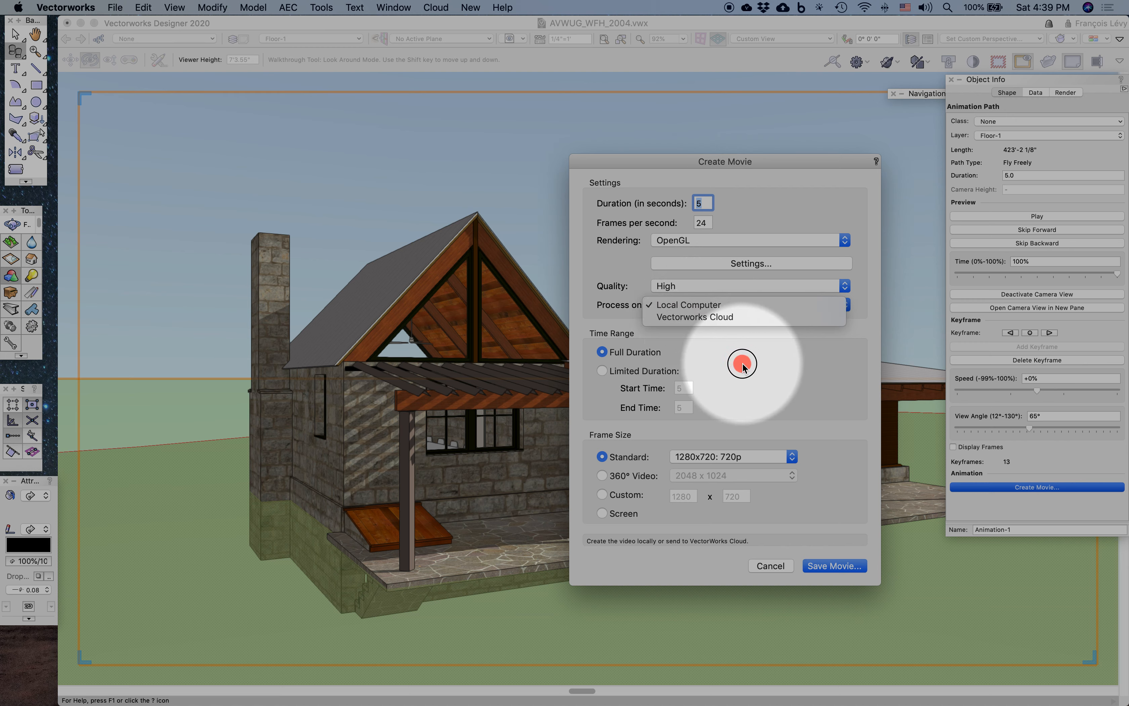
pyautogui.click(725, 365)
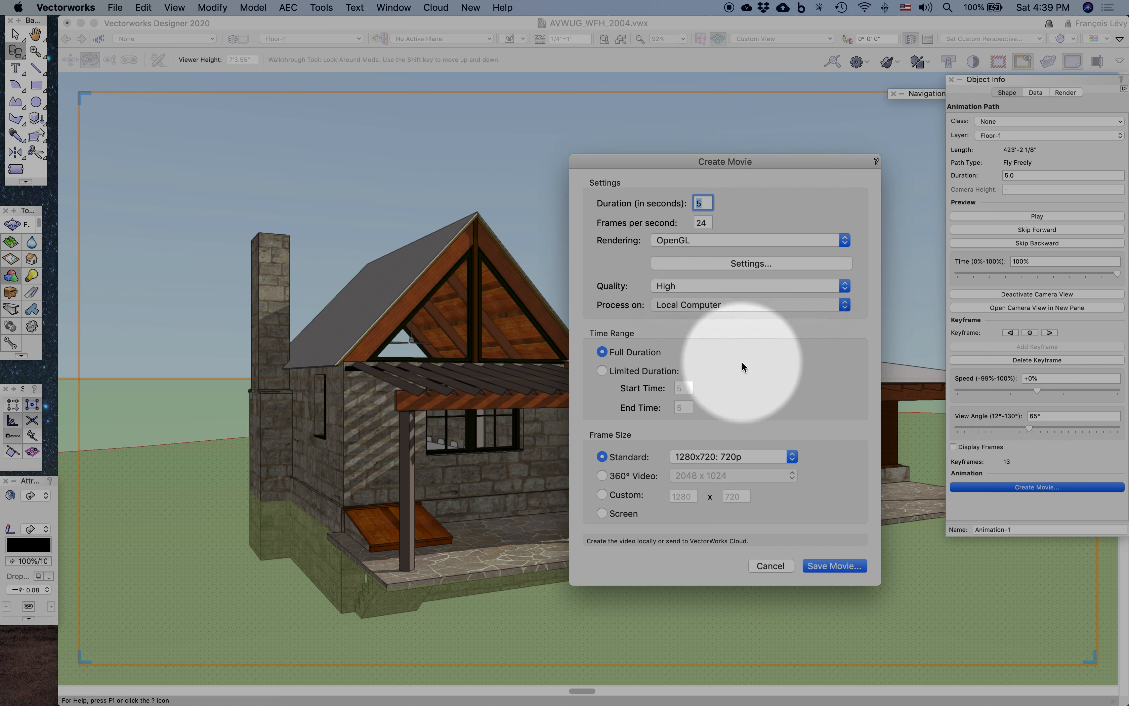
pyautogui.click(686, 458)
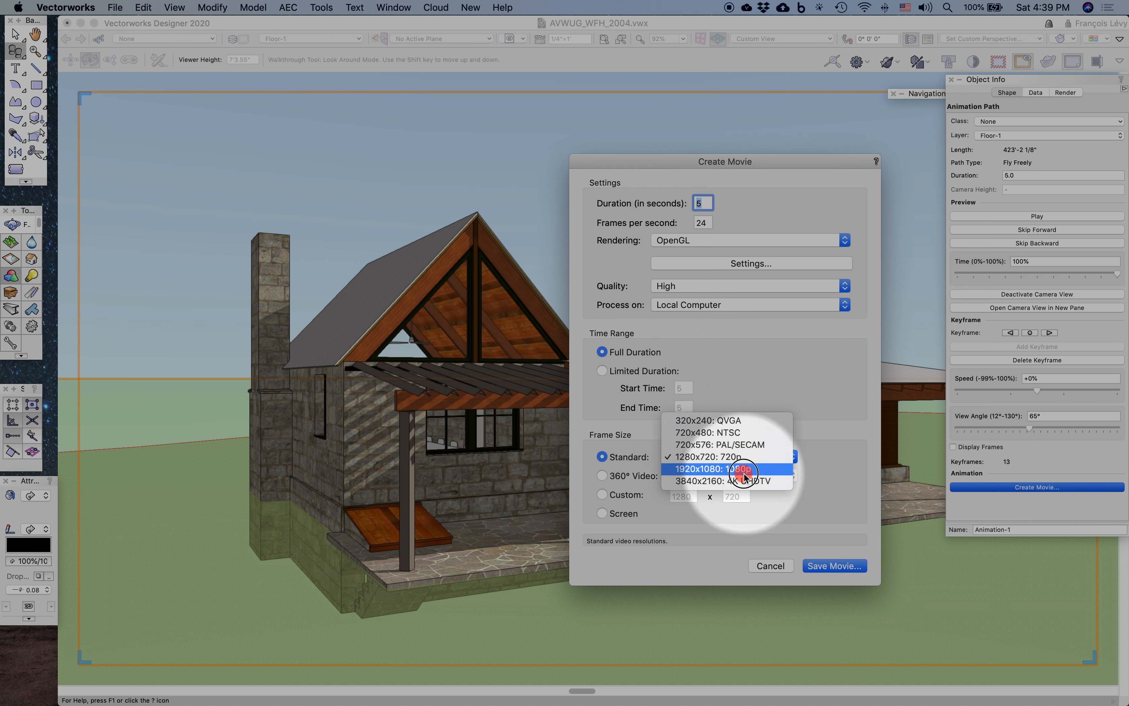
pyautogui.click(736, 458)
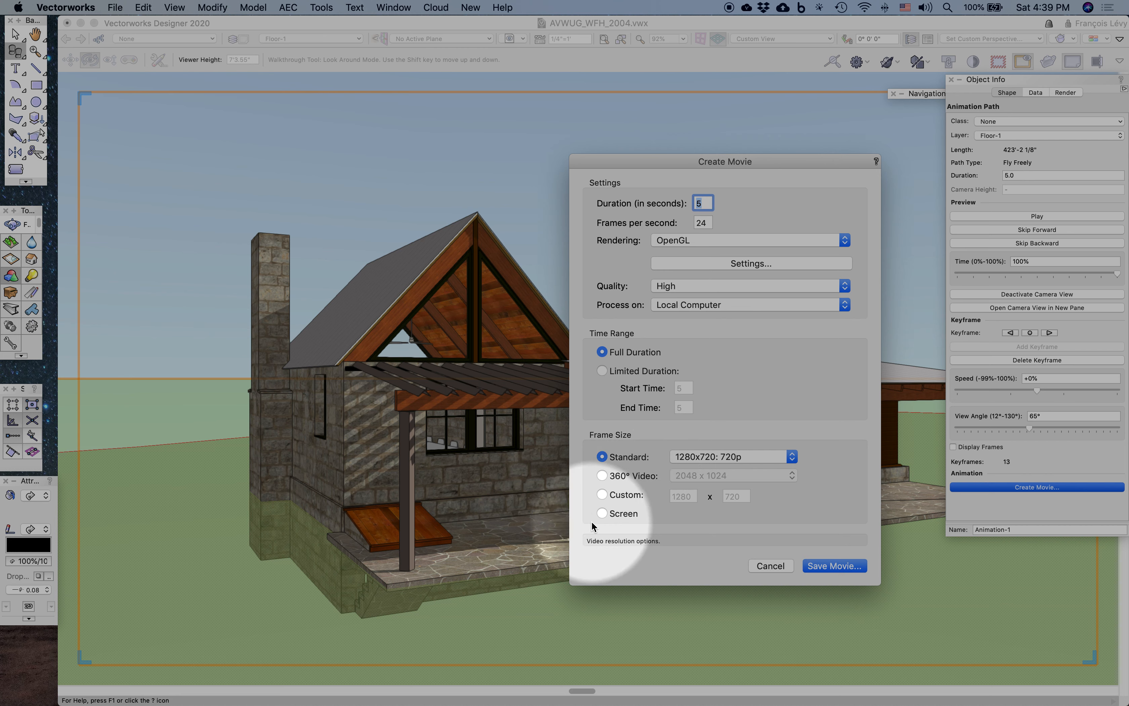
# Step: Save the movie to the Desktop as a QuickTime Movie named movie1, let it render, and close the movie settings
pyautogui.click(816, 565)
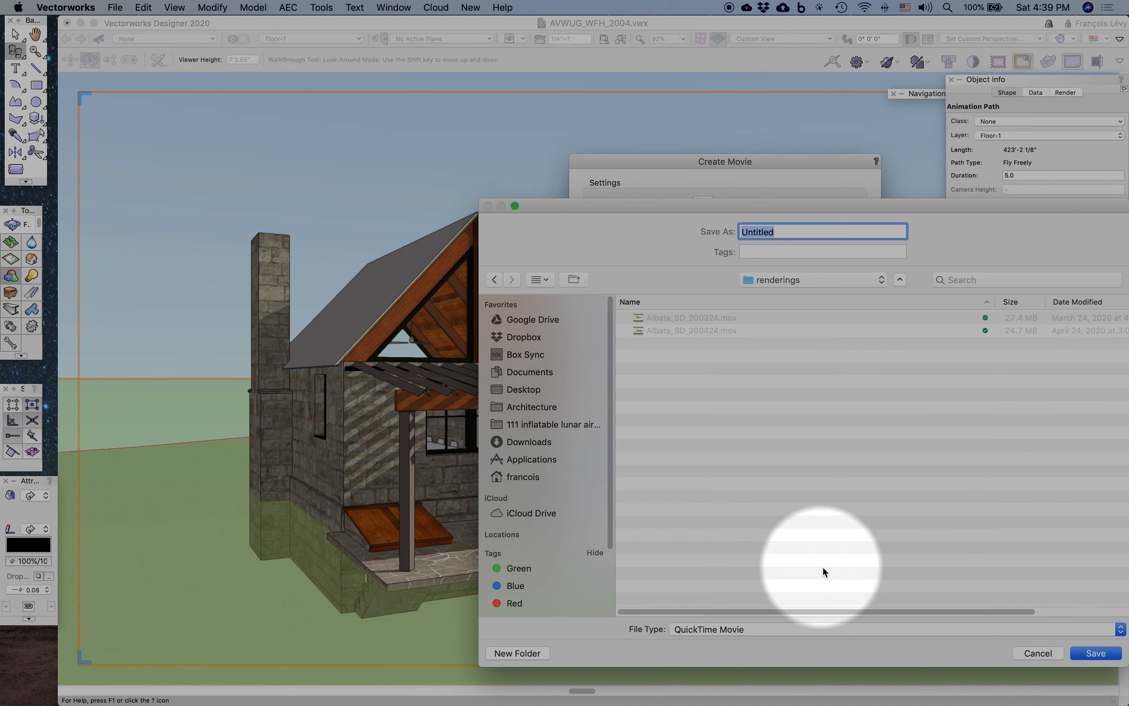
pyautogui.press('shift+super+d')
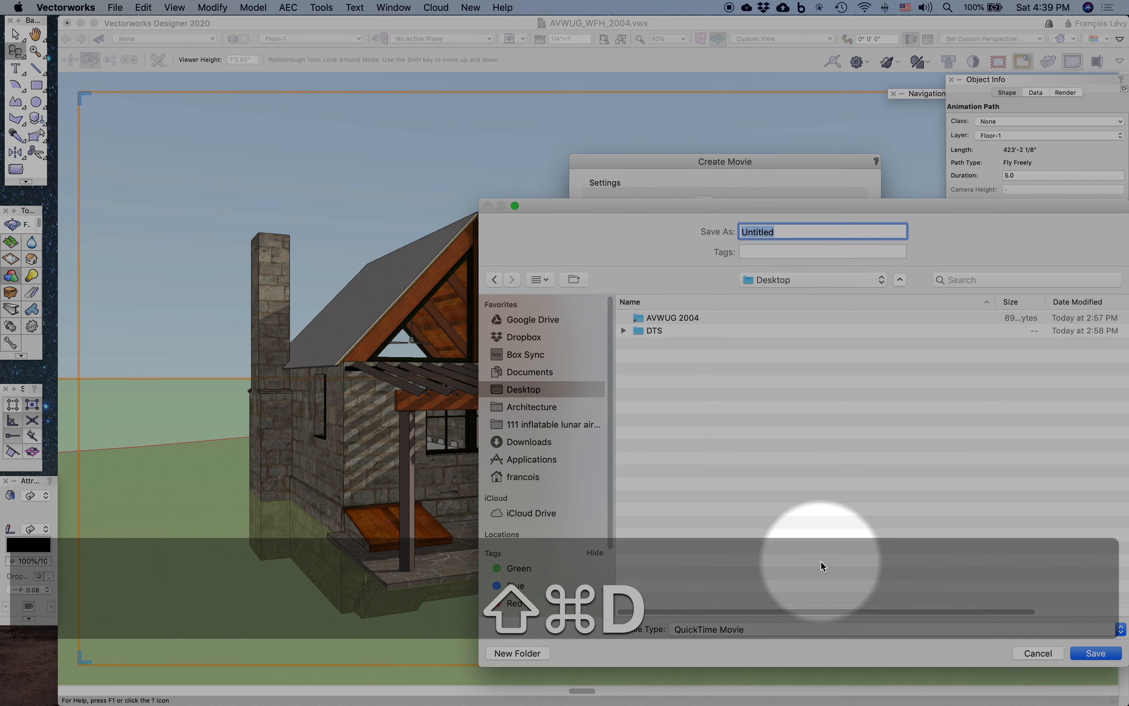
pyautogui.write('movei')
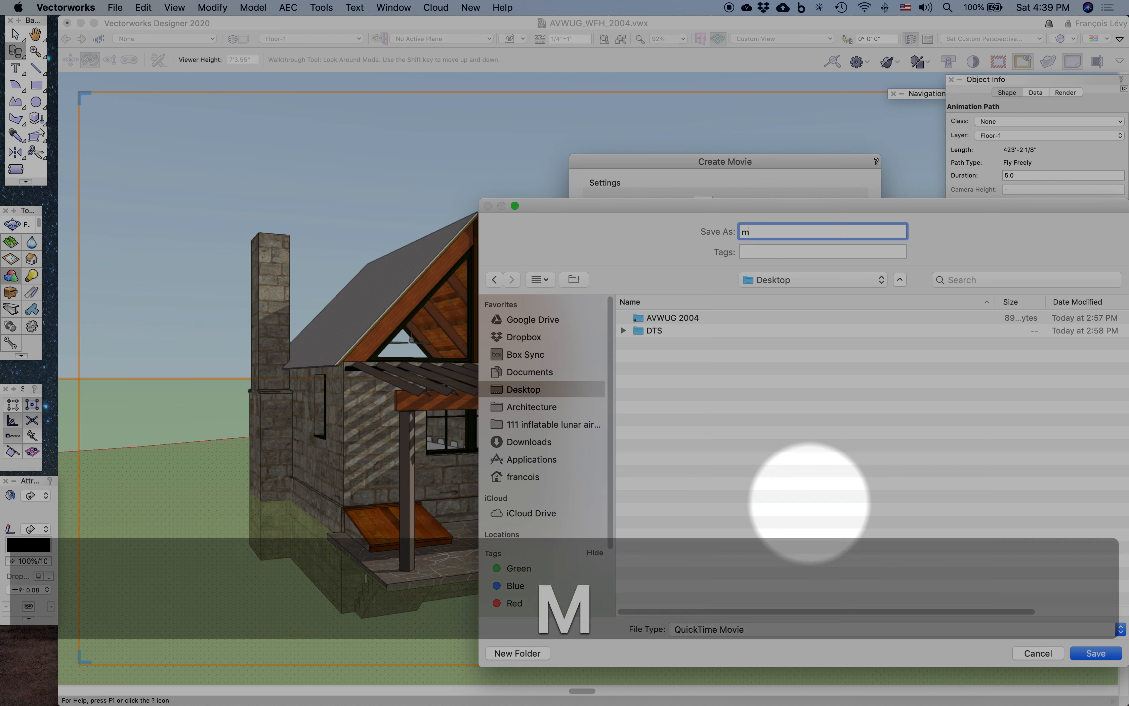
pyautogui.press('BackSpace')
pyautogui.press('BackSpace')
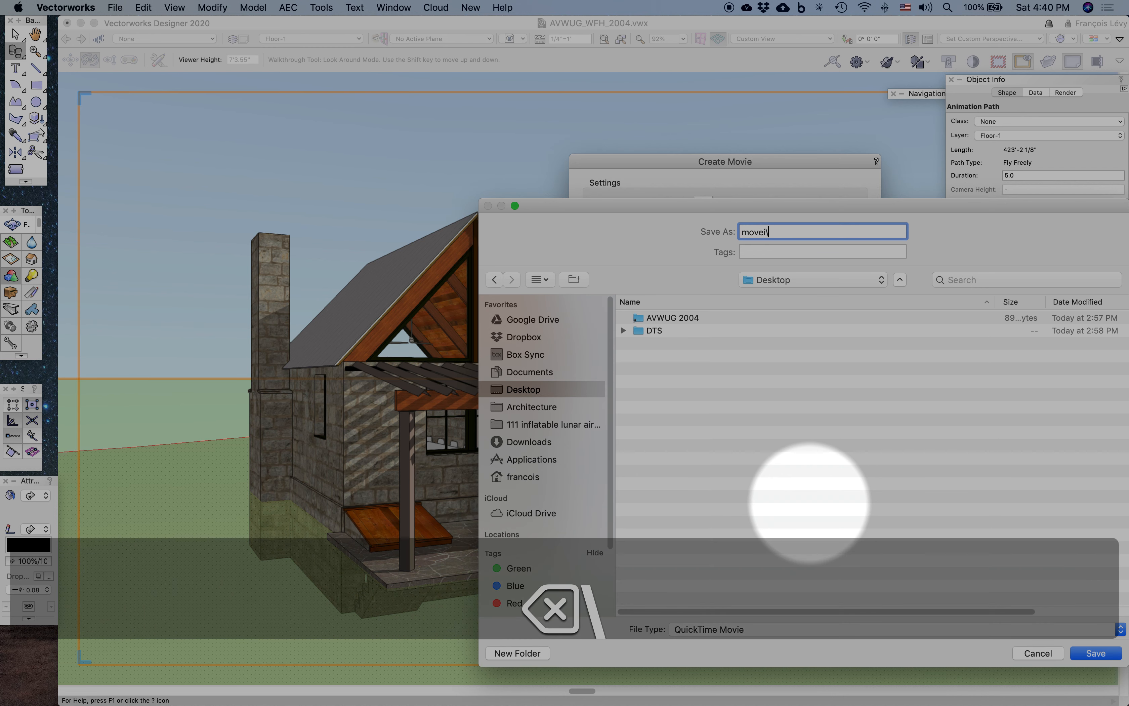
pyautogui.write('ie1')
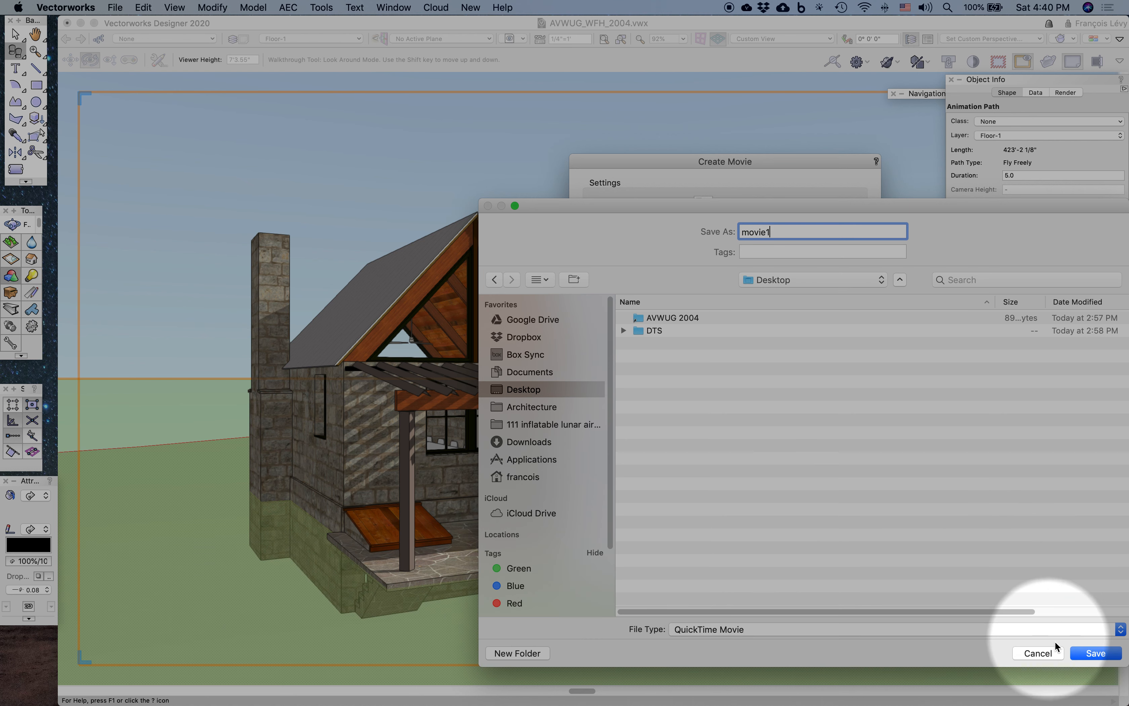
pyautogui.click(1086, 651)
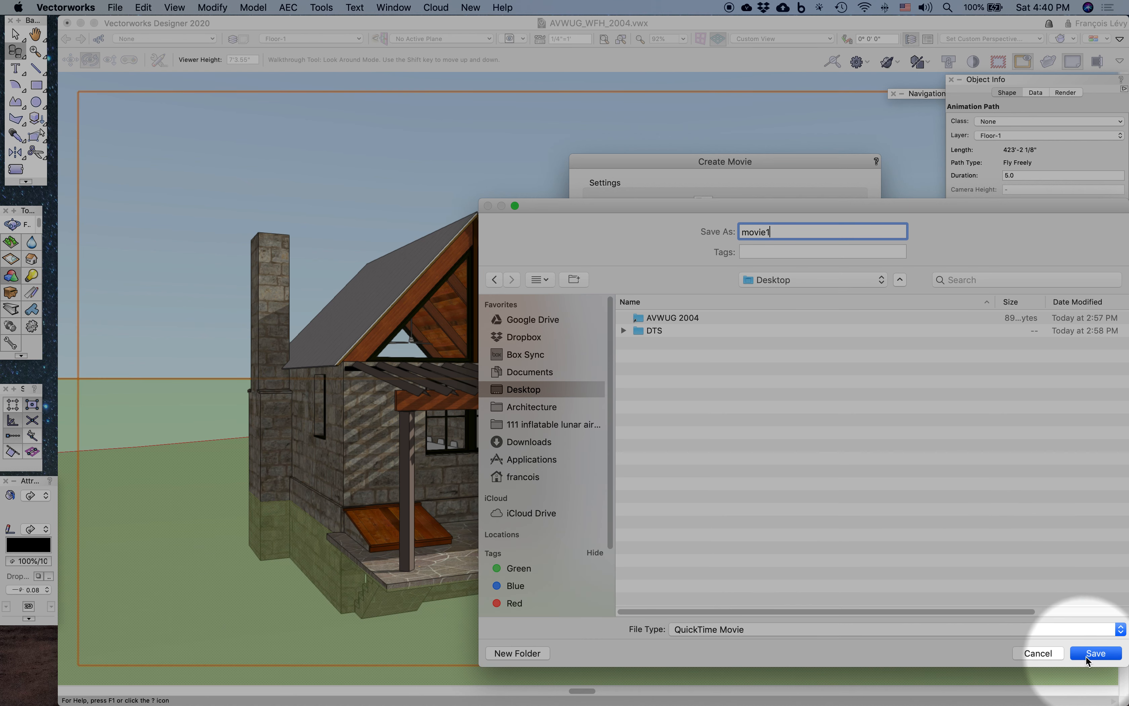
pyautogui.click(1087, 654)
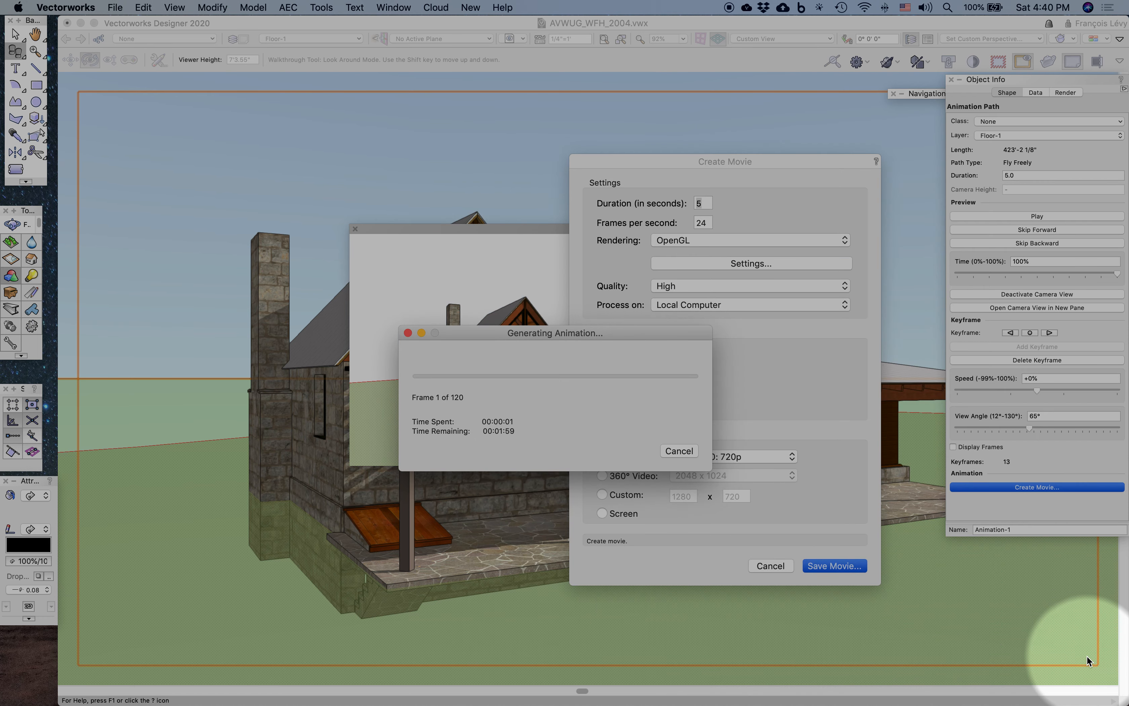
pyautogui.moveTo(565, 340); pyautogui.dragTo(767, 495)
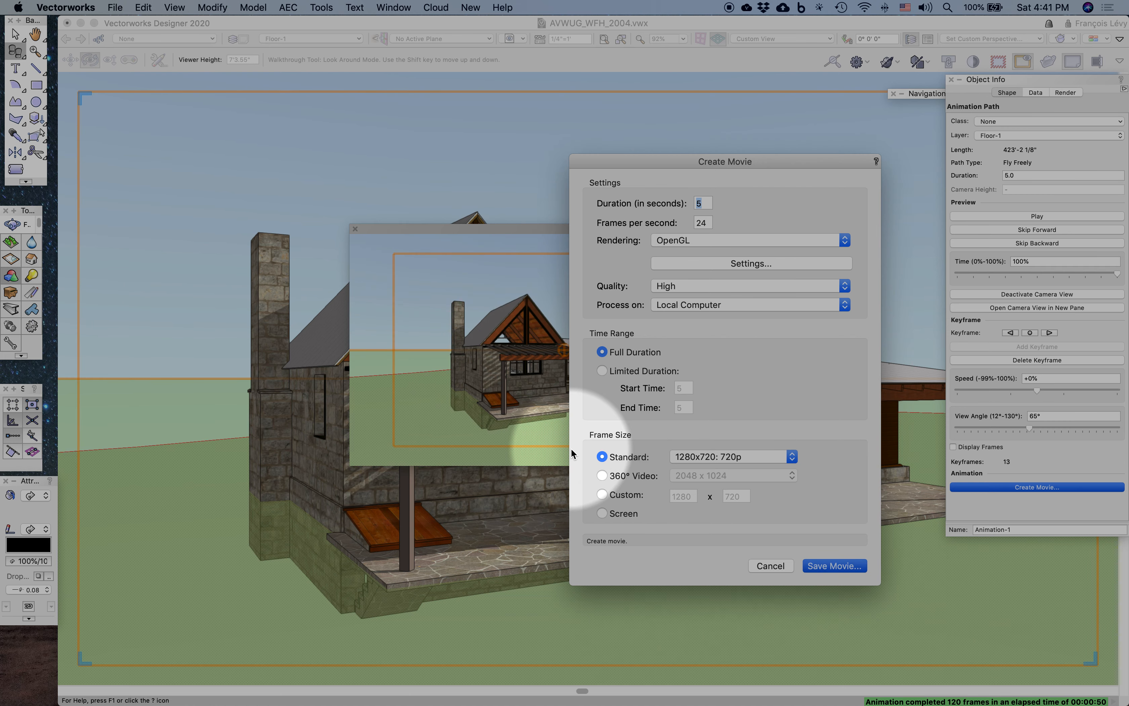
pyautogui.press('Escape')
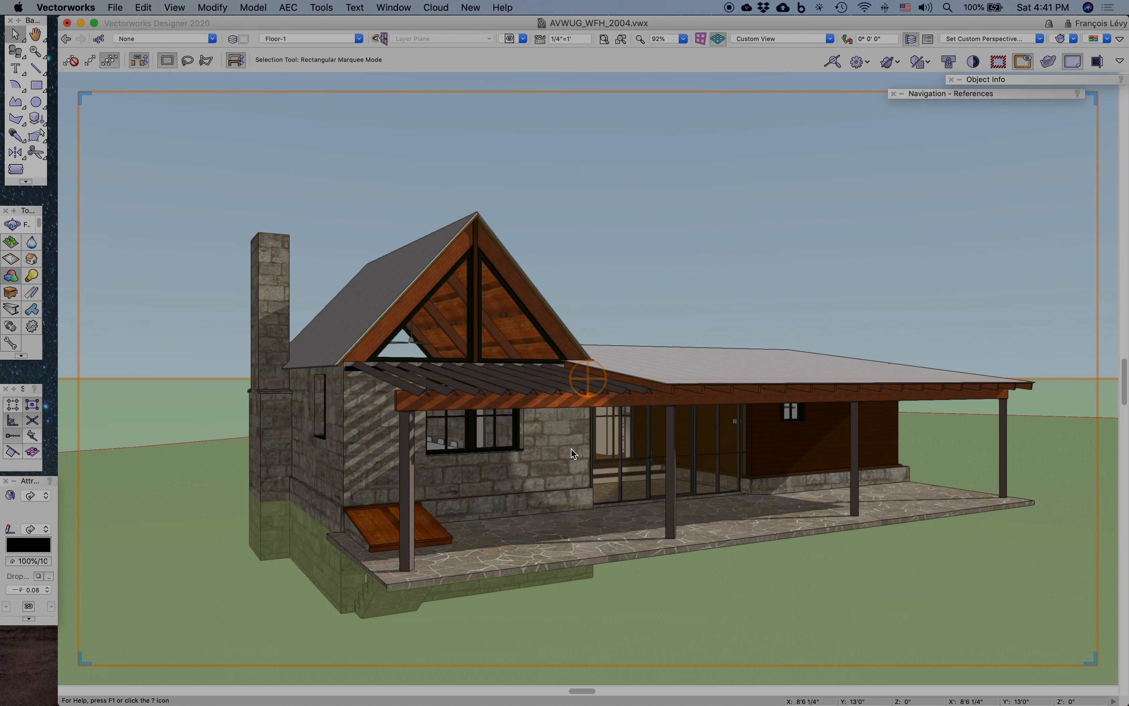